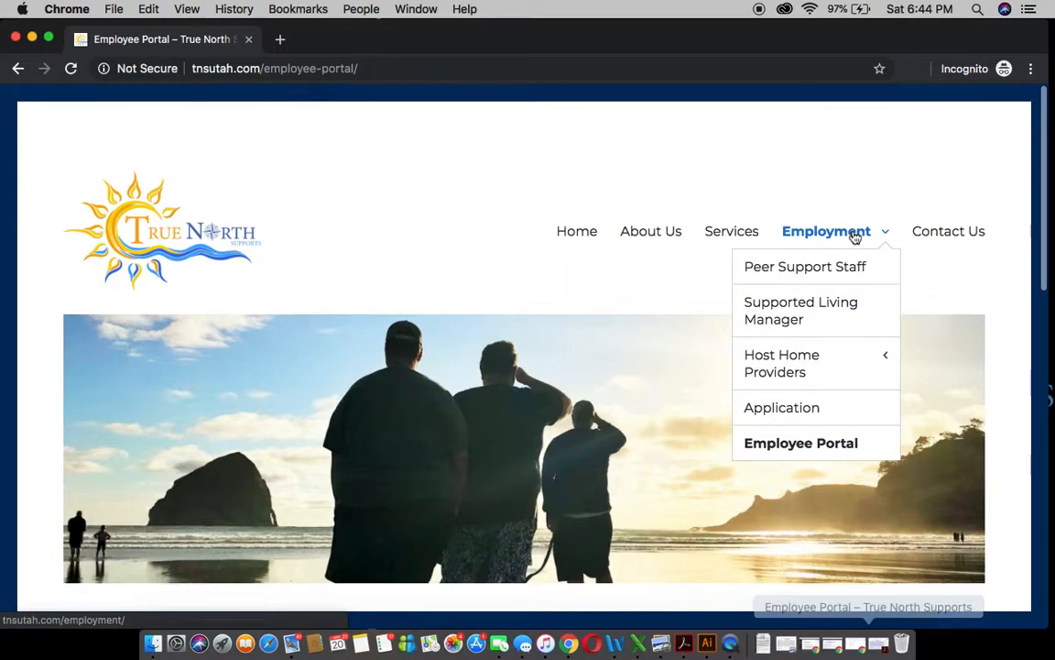
# - Scroll the Employee Portal to the Staff Forms timesheet masters, then minimize Chrome
pyautogui.click(842, 452)
pyautogui.scroll(-2, 641, 417)
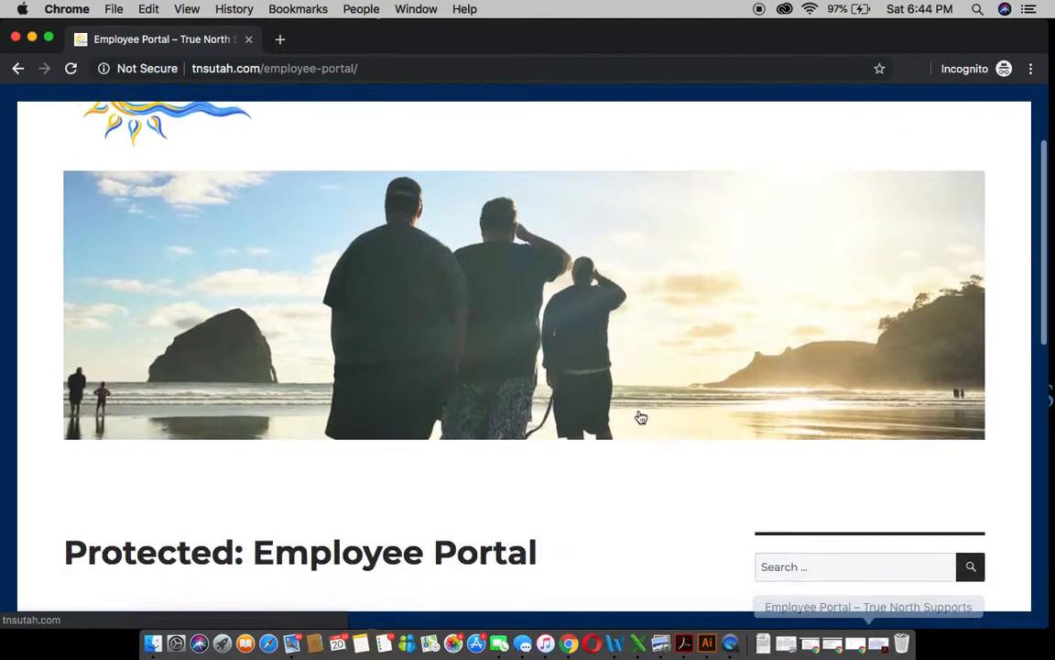
pyautogui.scroll(-3, 640, 417)
pyautogui.scroll(-1, 698, 337)
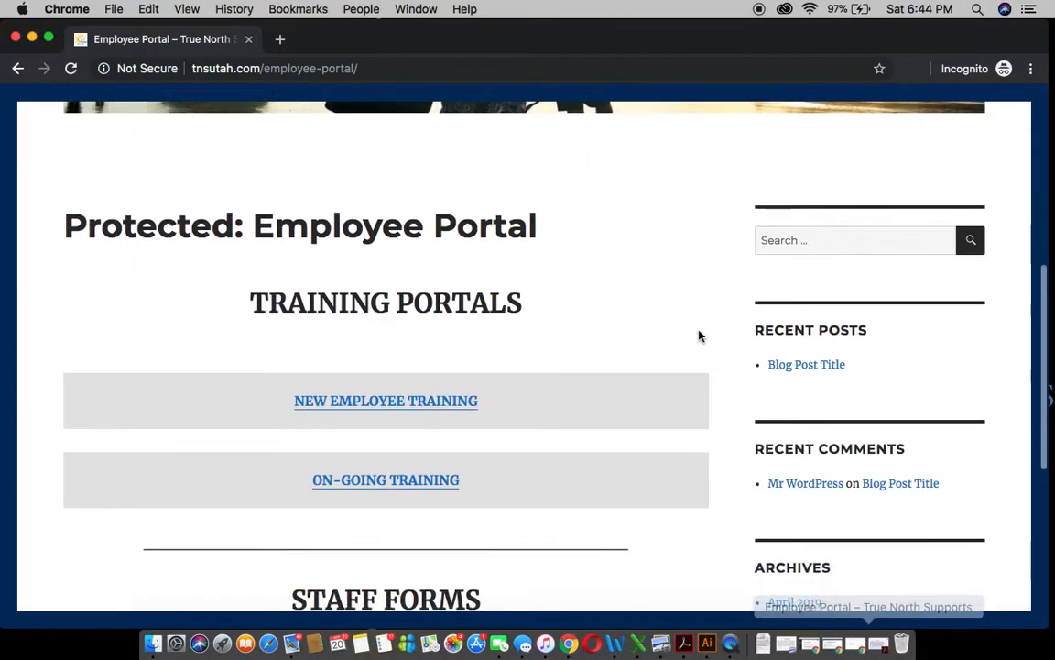
pyautogui.scroll(-1, 699, 338)
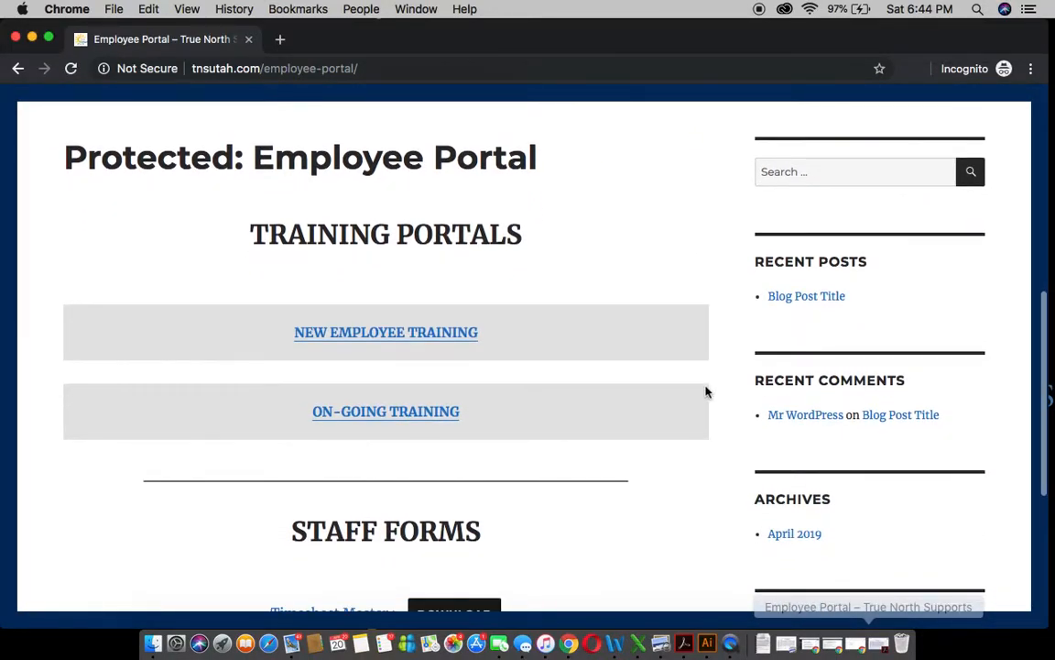
pyautogui.scroll(-2, 706, 392)
pyautogui.scroll(-2, 706, 396)
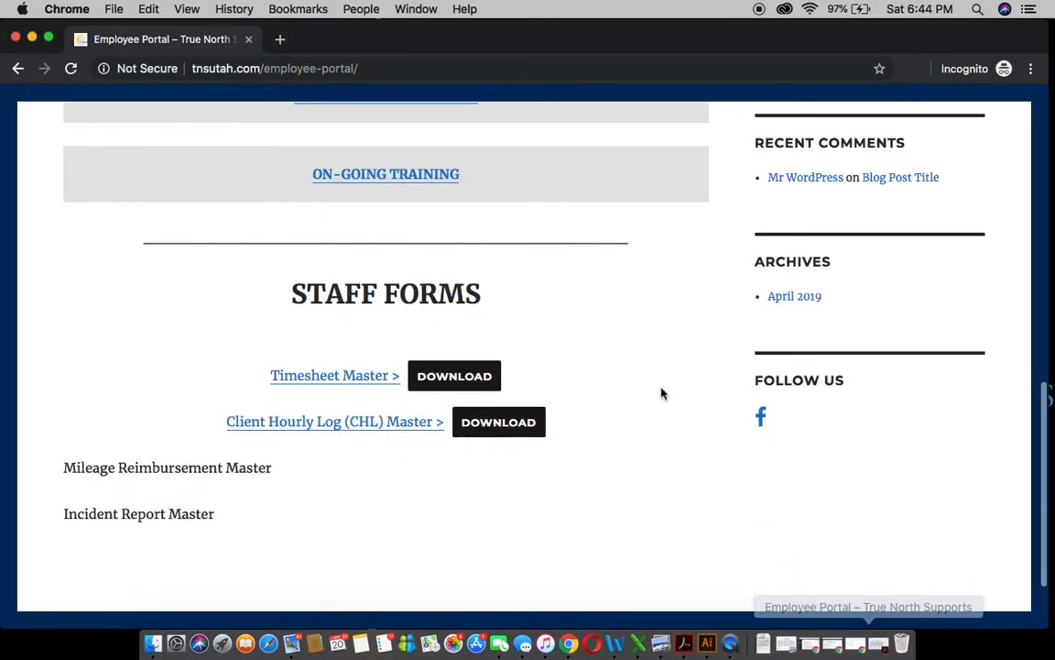
pyautogui.scroll(-1, 662, 393)
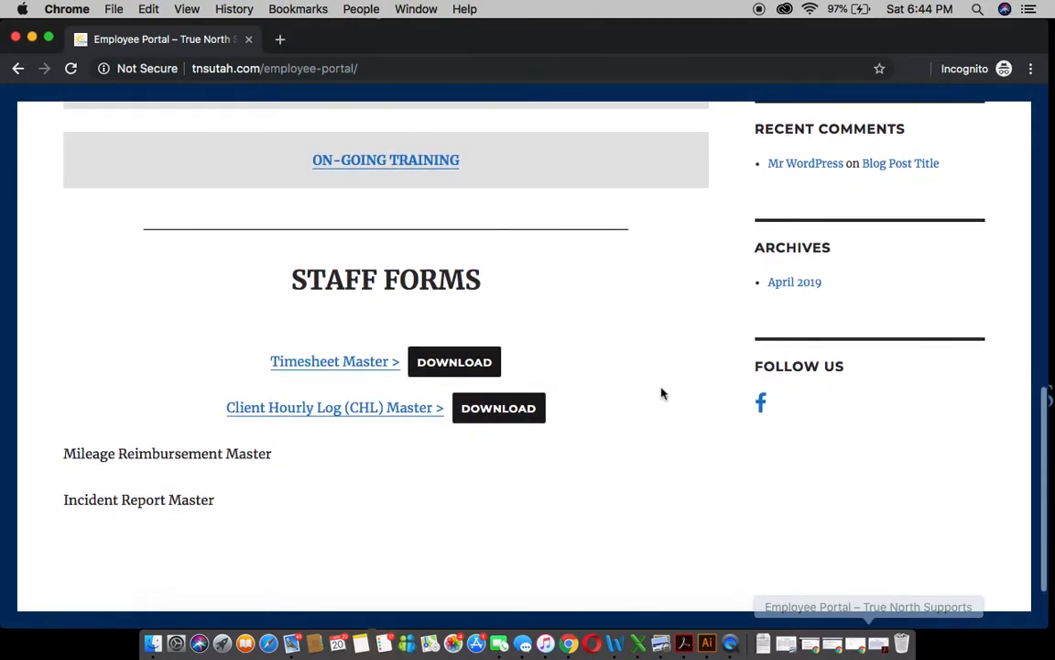
pyautogui.scroll(-2, 662, 394)
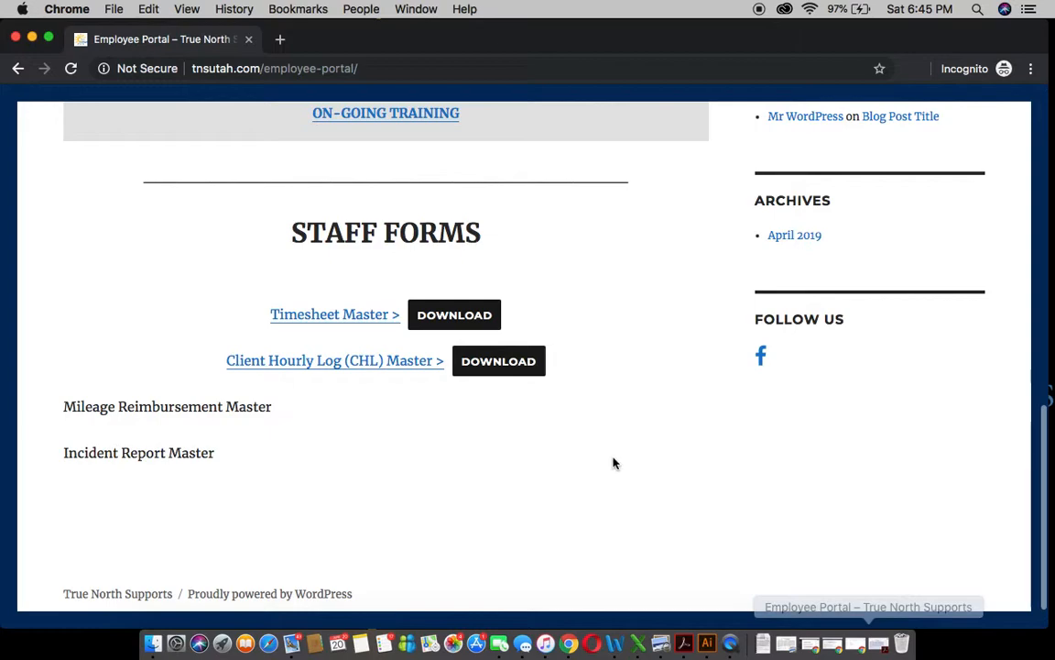
pyautogui.click(32, 39)
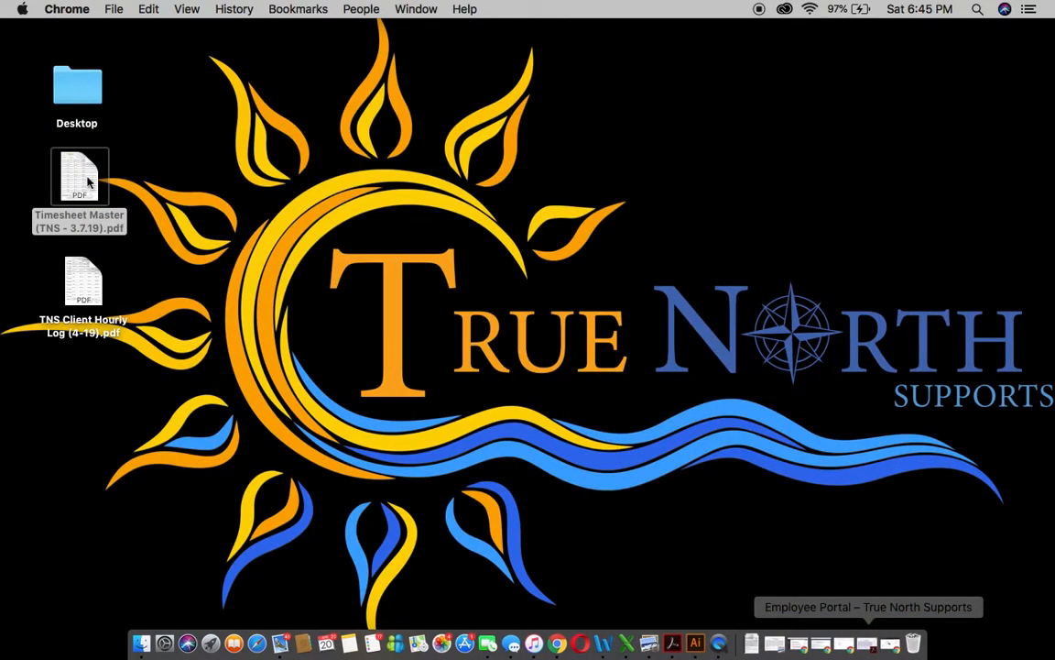
# - Open Timesheet Master (TNS - 3.7.19).pdf from the desktop with Preview
pyautogui.rightClick(89, 183)
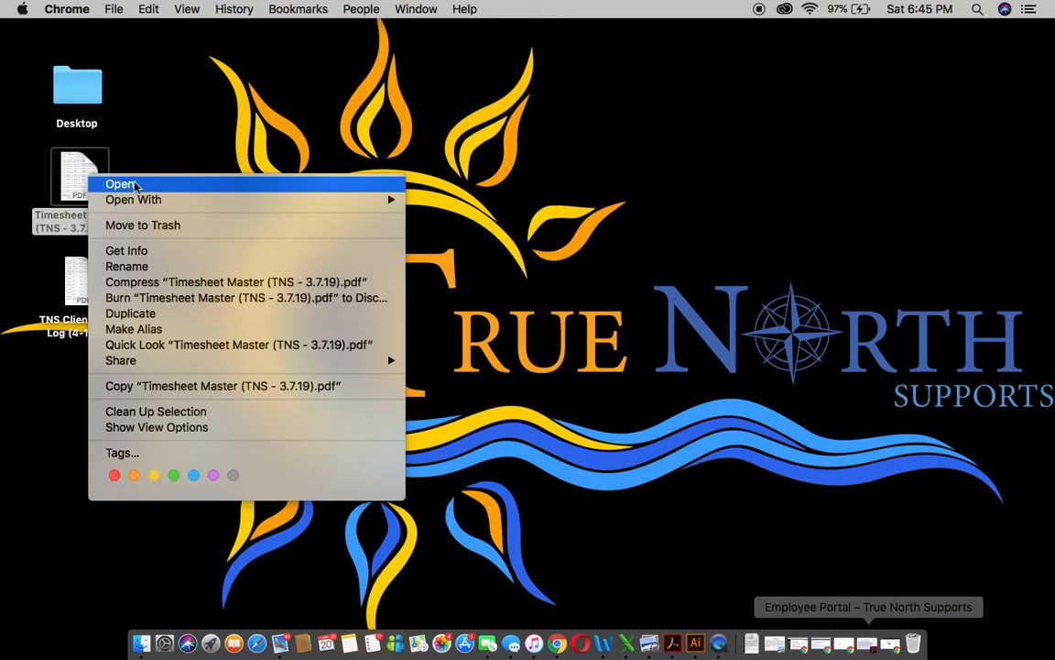
pyautogui.moveTo(165, 200)
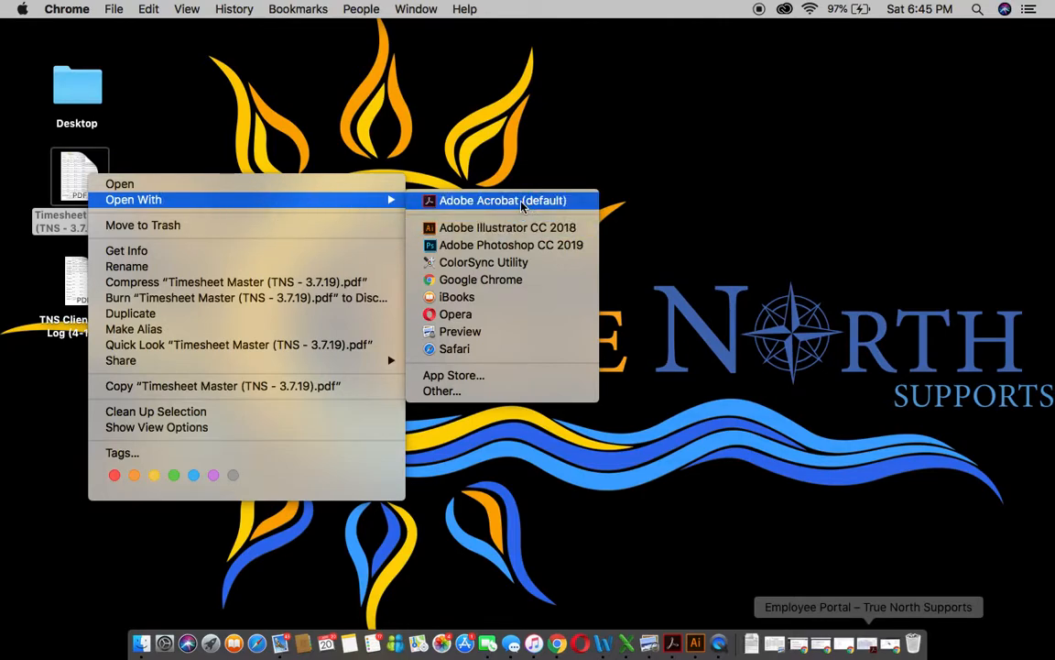
pyautogui.click(486, 338)
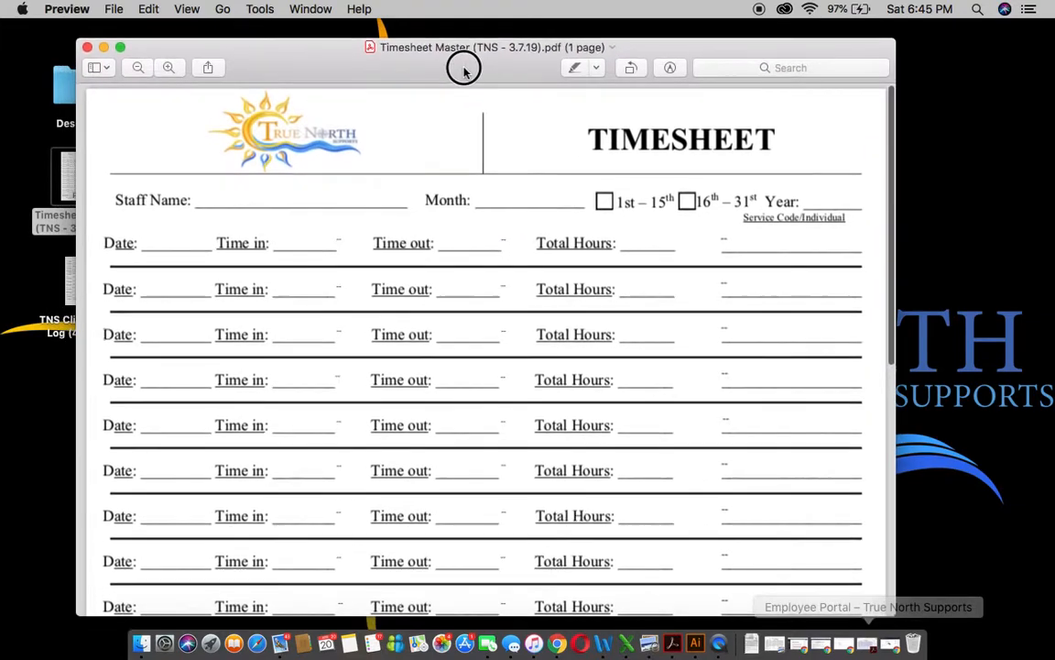
# - Reposition the Preview window and look over the blank timesheet form
pyautogui.moveTo(441, 77); pyautogui.dragTo(462, 62)
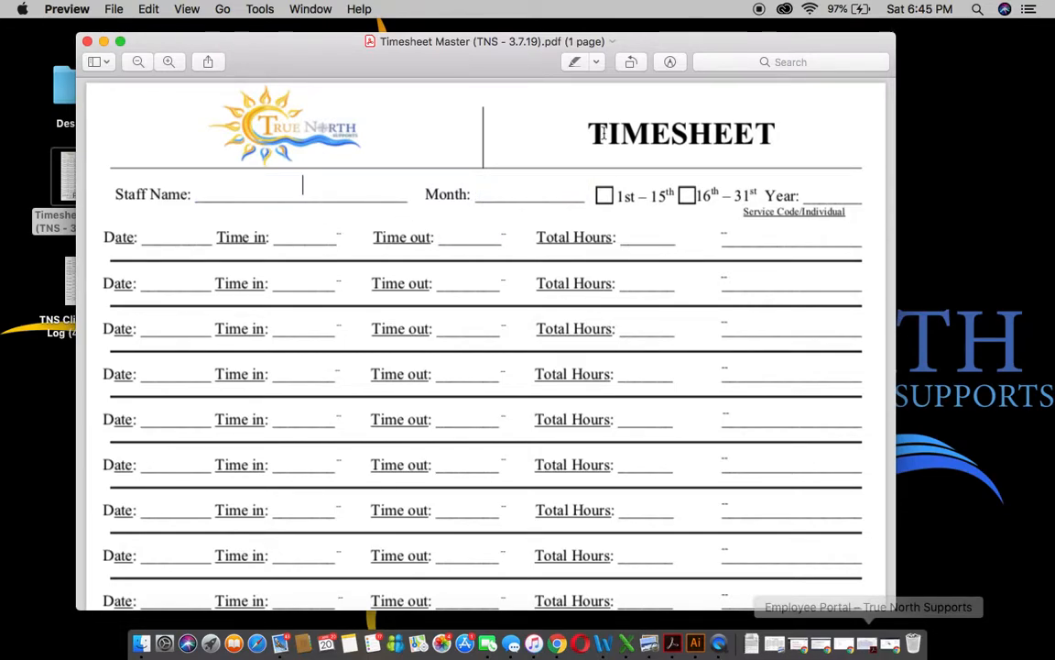
pyautogui.moveTo(503, 58); pyautogui.dragTo(462, 52)
pyautogui.scroll(-5, 567, 312)
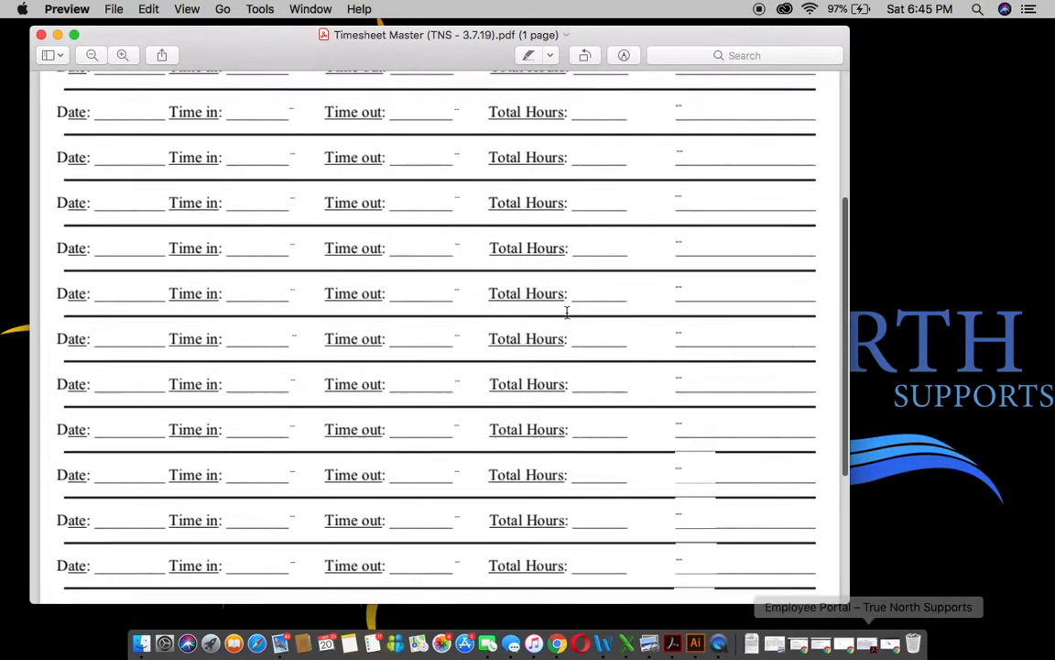
pyautogui.scroll(5, 567, 312)
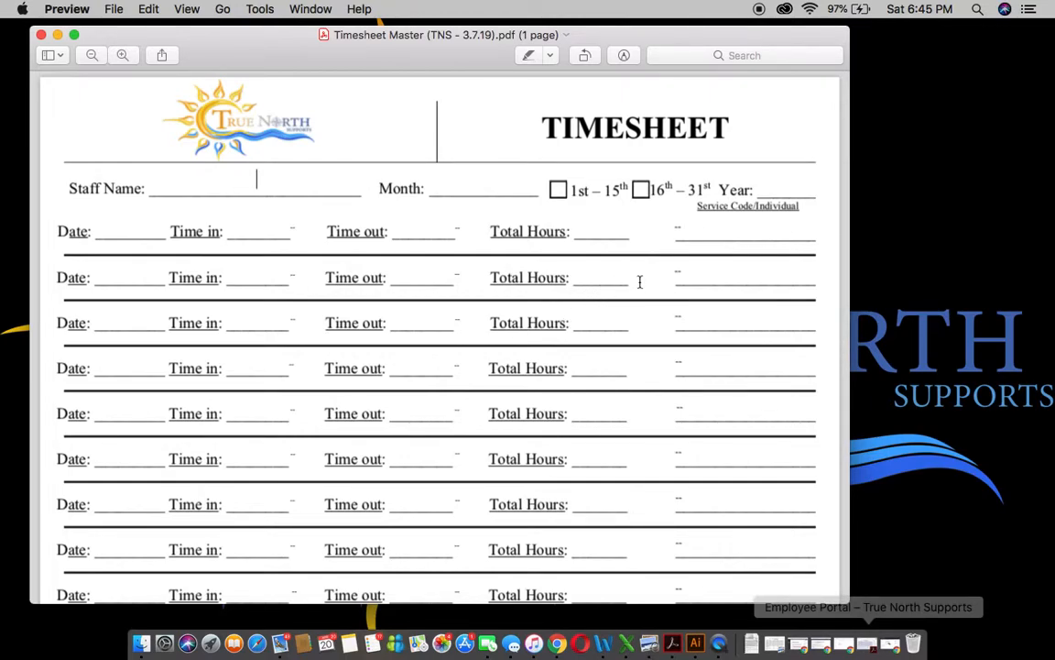
pyautogui.click(609, 317)
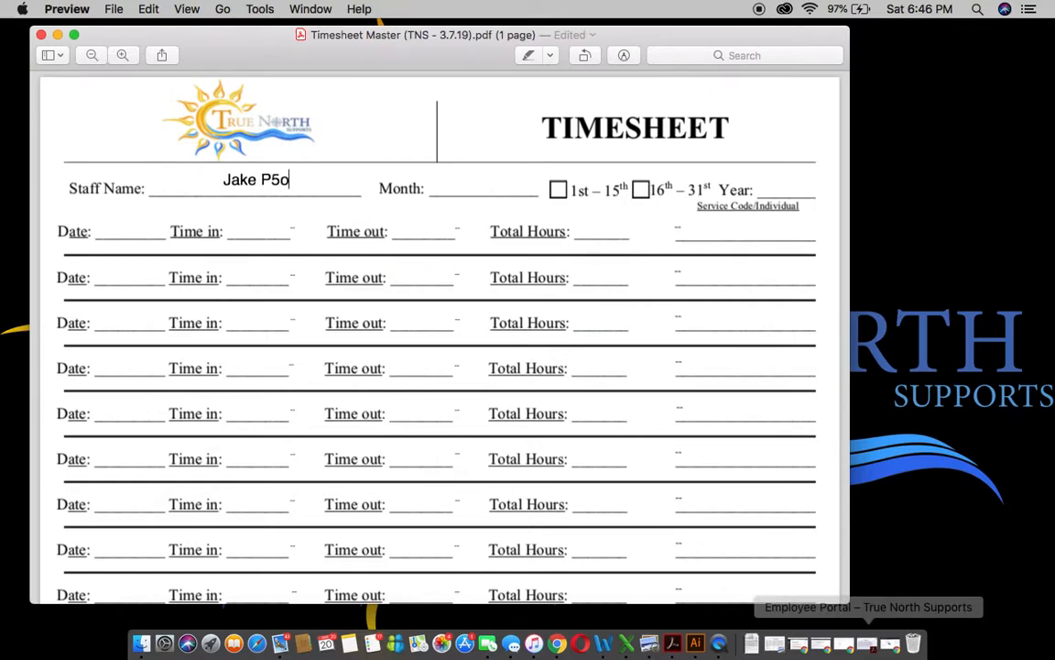
# - Enter the staff member's name and Month January in the timesheet header
pyautogui.click(463, 180)
pyautogui.write('January')
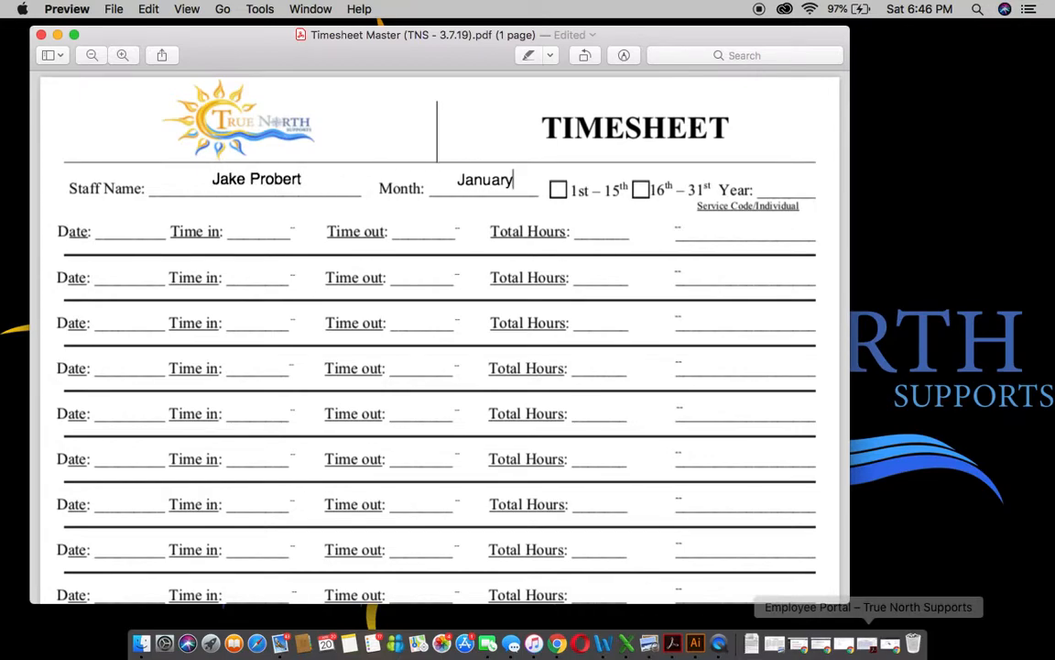
# - Tick the 1st–15th pay period and enter Year 2019
pyautogui.click(558, 192)
pyautogui.click(769, 187)
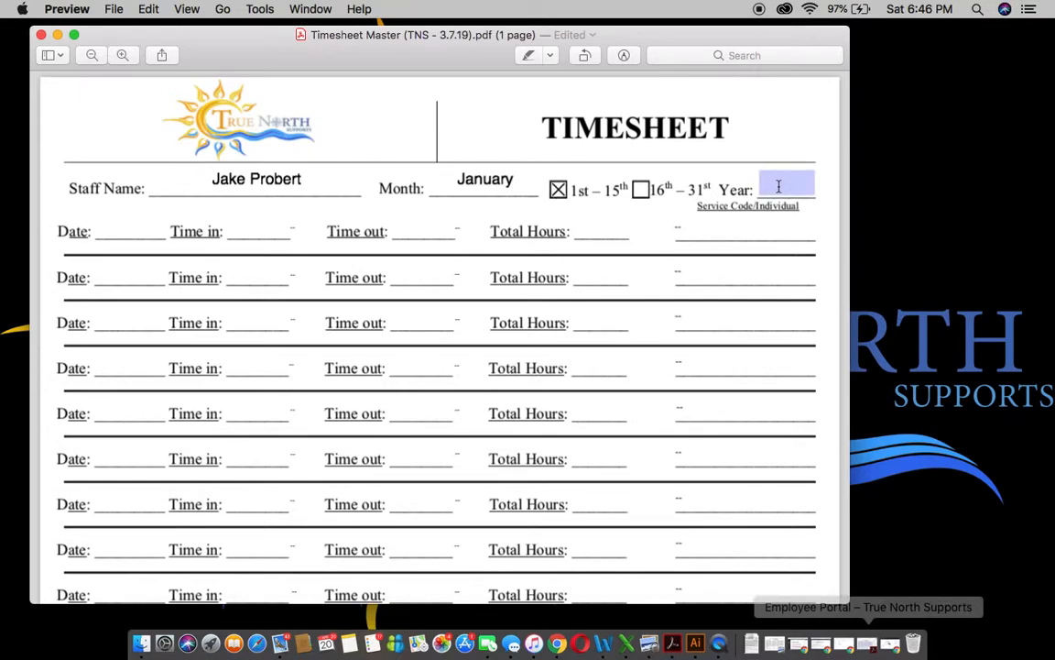
pyautogui.click(778, 187)
pyautogui.write('2019')
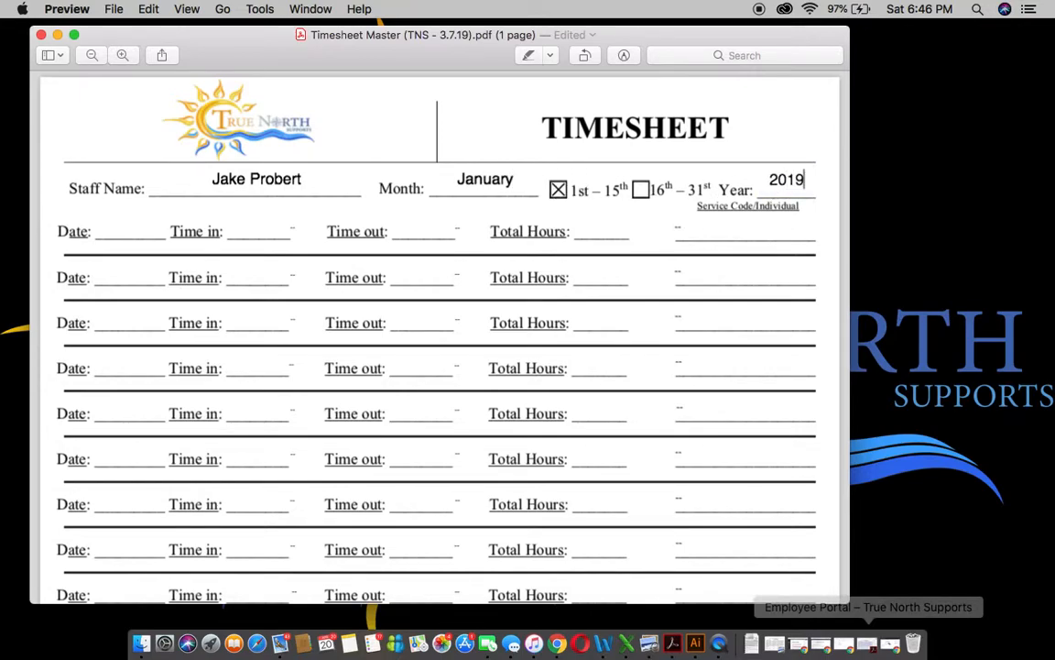
pyautogui.click(814, 137)
pyautogui.scroll(-3, 172, 209)
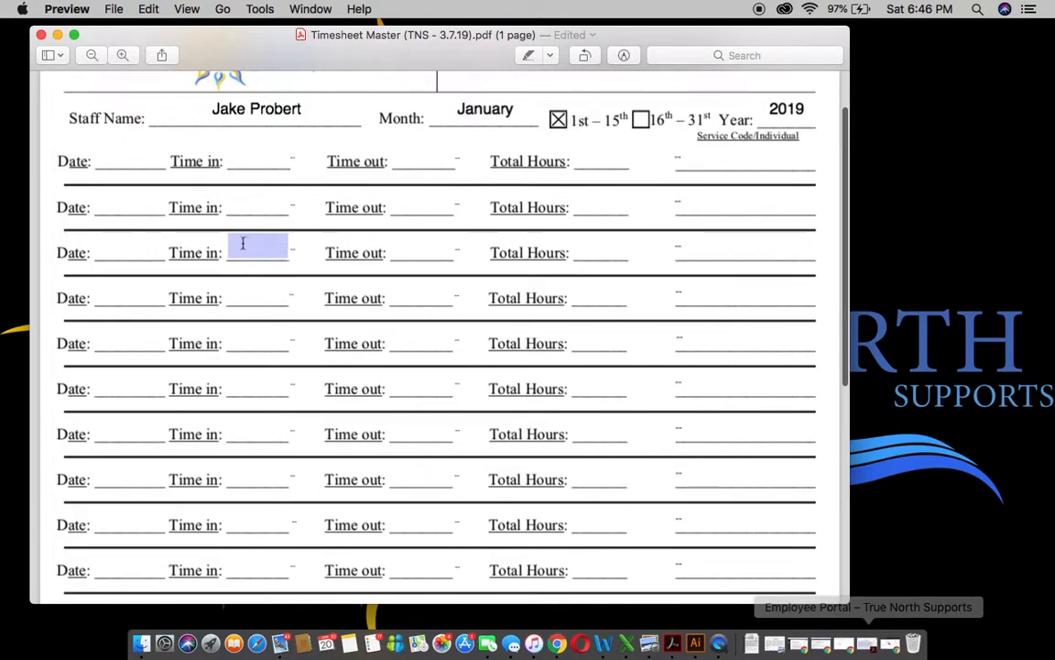
pyautogui.scroll(3, 243, 243)
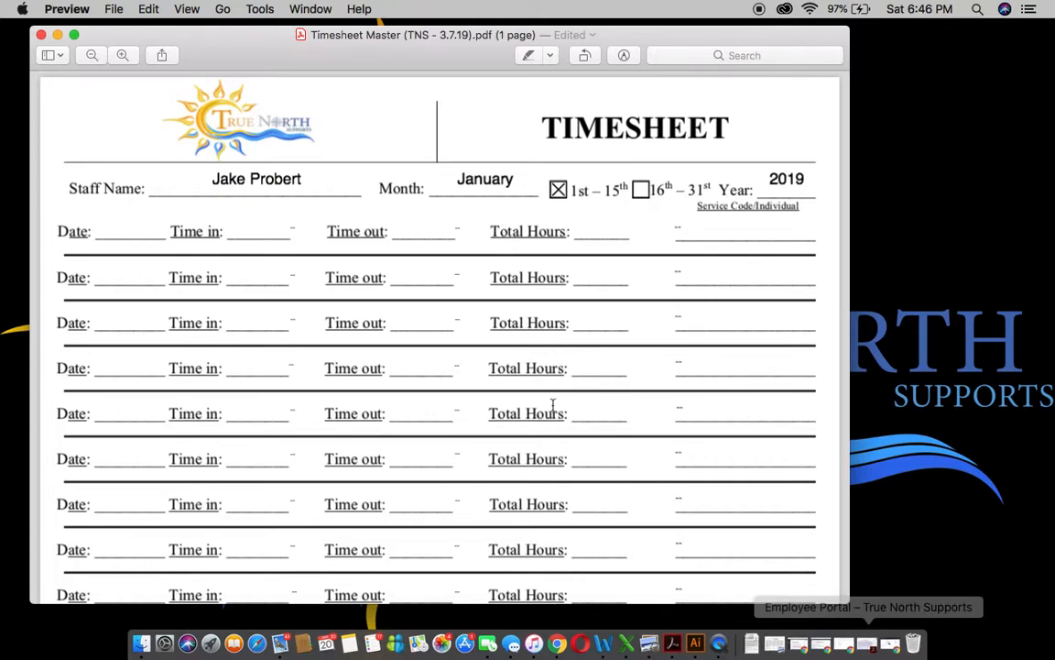
pyautogui.scroll(-3, 531, 436)
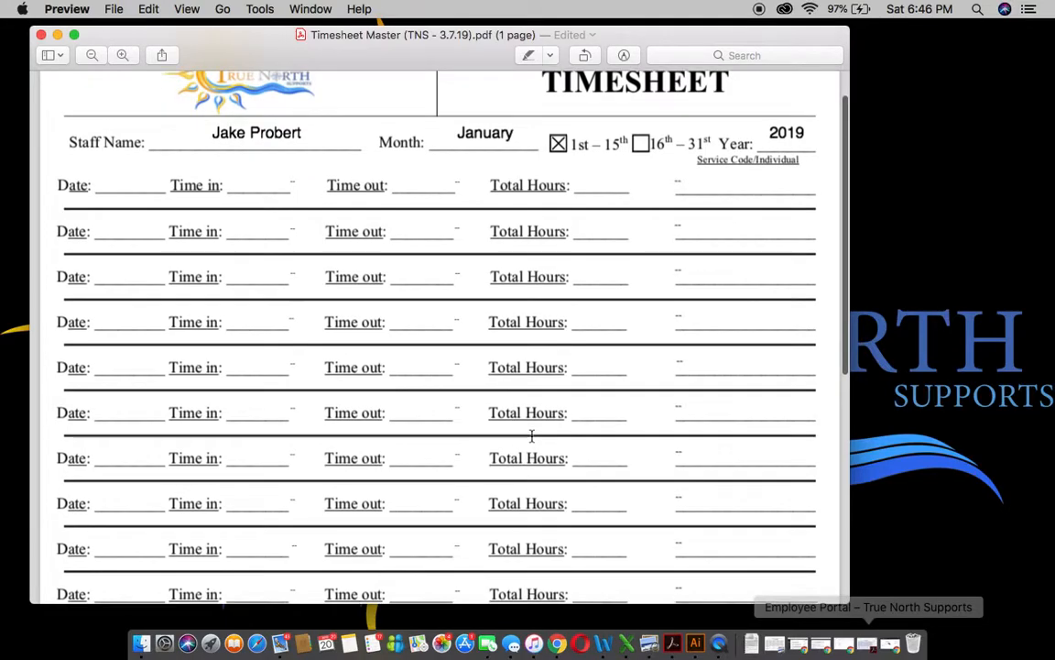
pyautogui.scroll(-10, 502, 459)
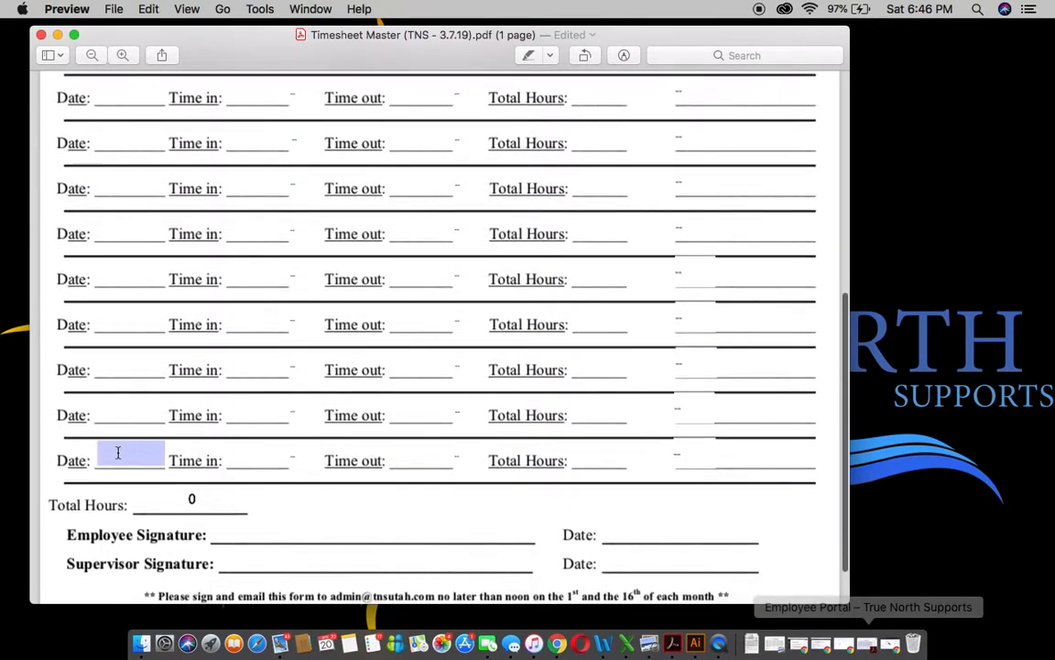
pyautogui.scroll(10, 531, 471)
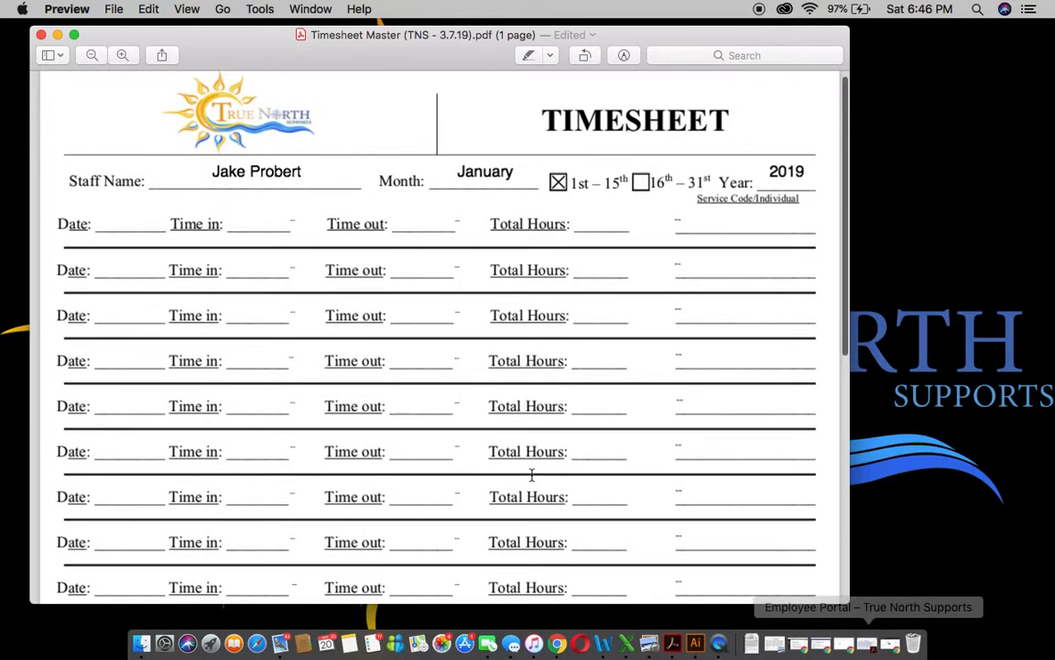
pyautogui.scroll(-2, 531, 473)
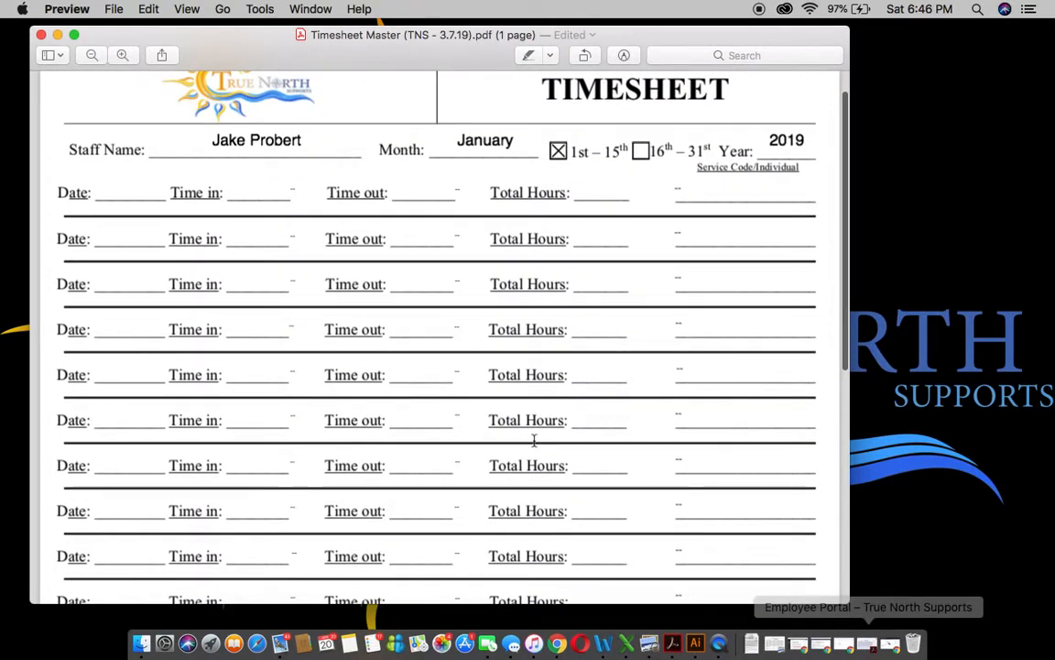
pyautogui.scroll(-3, 534, 441)
pyautogui.scroll(4, 534, 440)
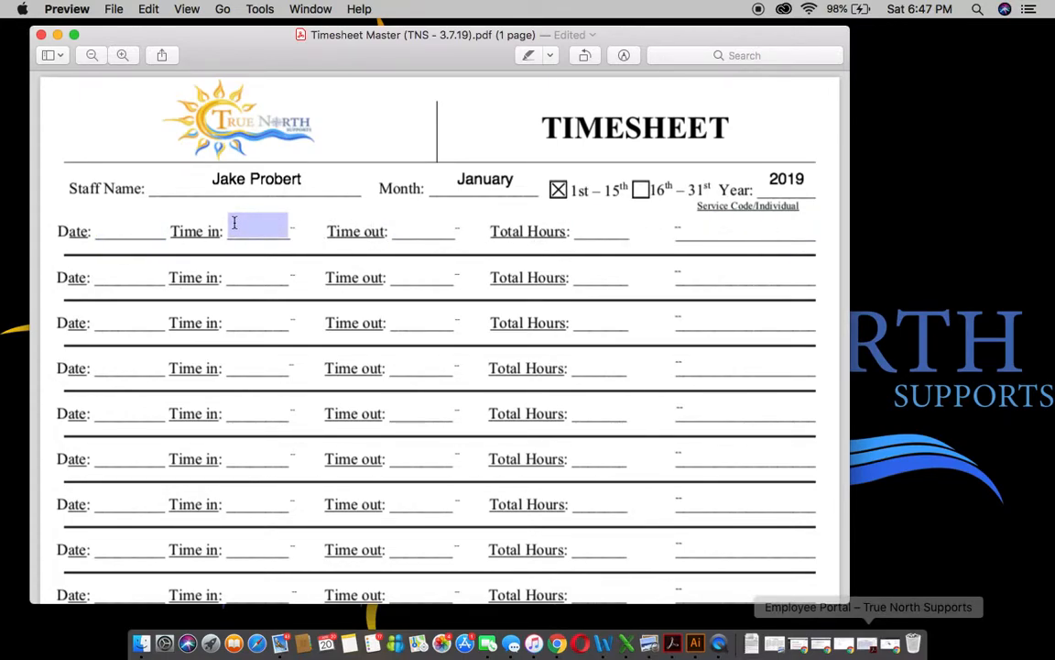
# - Enter Date 1/1/19 and Time in 10:00 AM on the first row
pyautogui.click(127, 229)
pyautogui.write('1/1/')
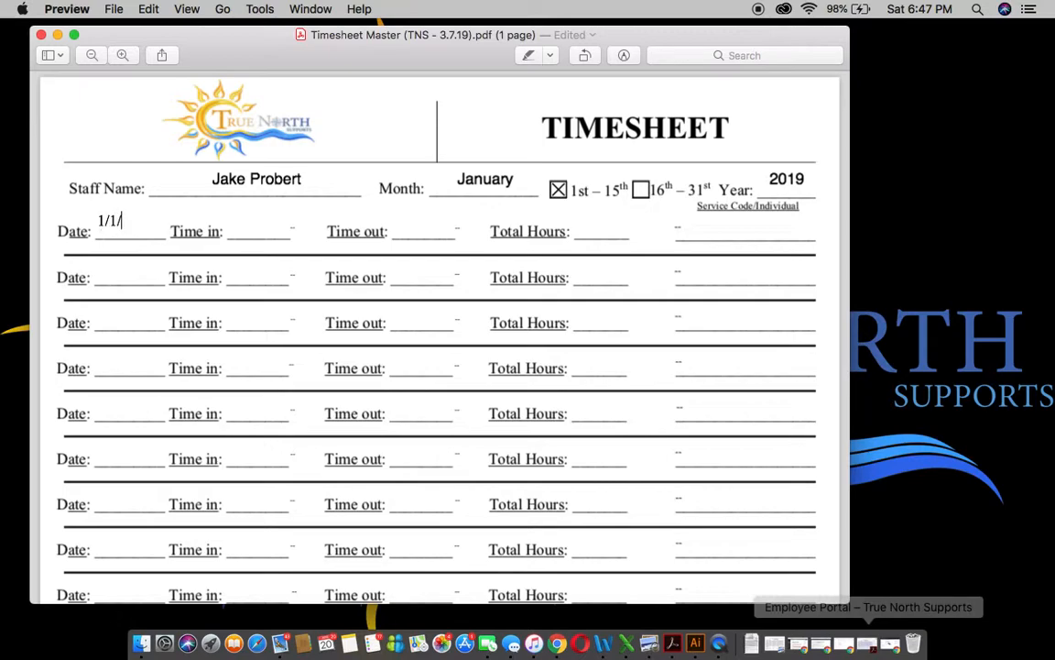
pyautogui.write('19')
pyautogui.click(262, 225)
pyautogui.write('10:00')
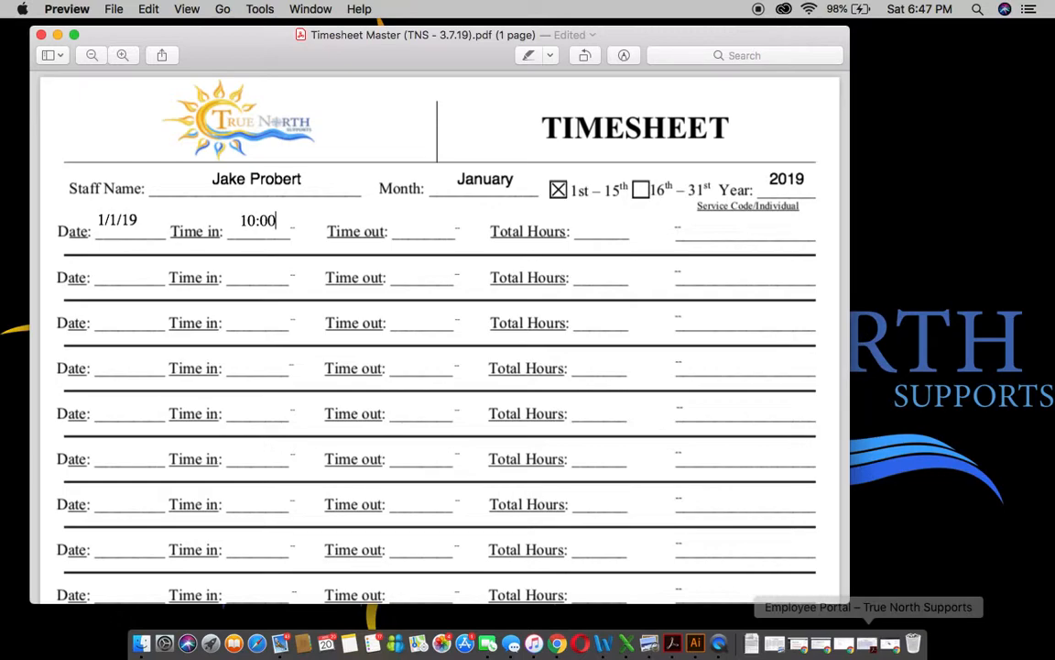
pyautogui.click(293, 229)
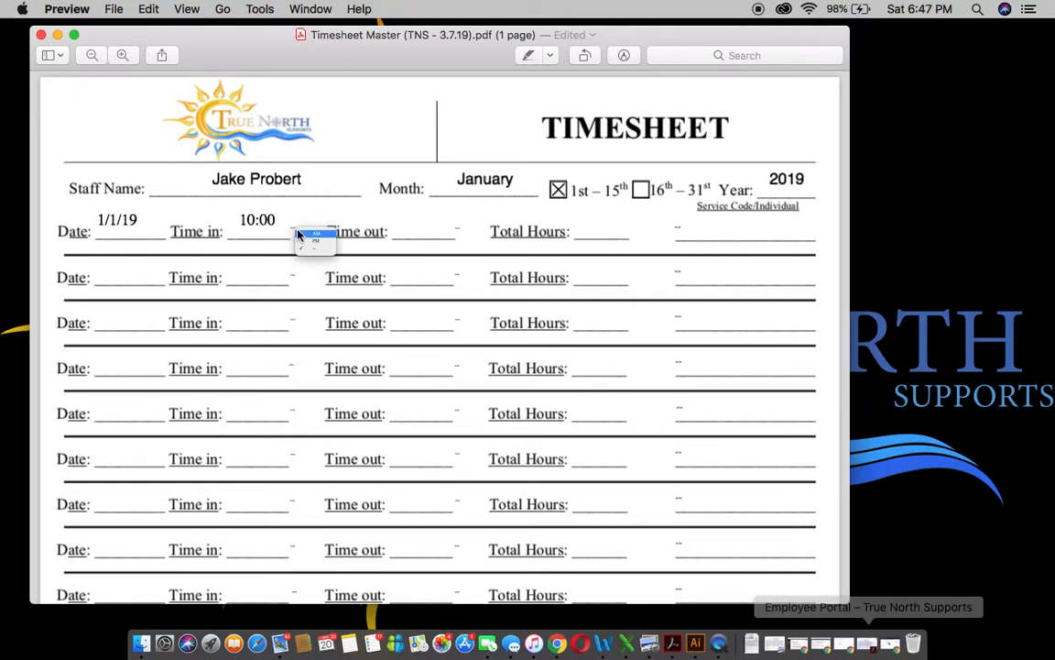
pyautogui.click(318, 238)
pyautogui.click(408, 226)
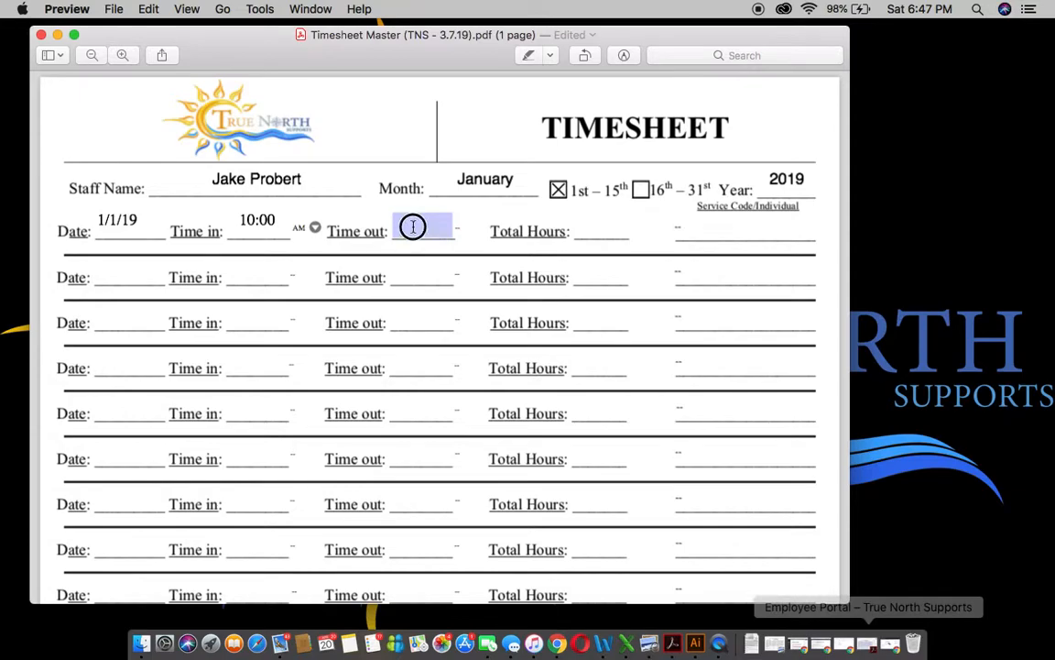
# - Set the first row's Time out to 1:00 PM and Total Hours to 3
pyautogui.write('1:00')
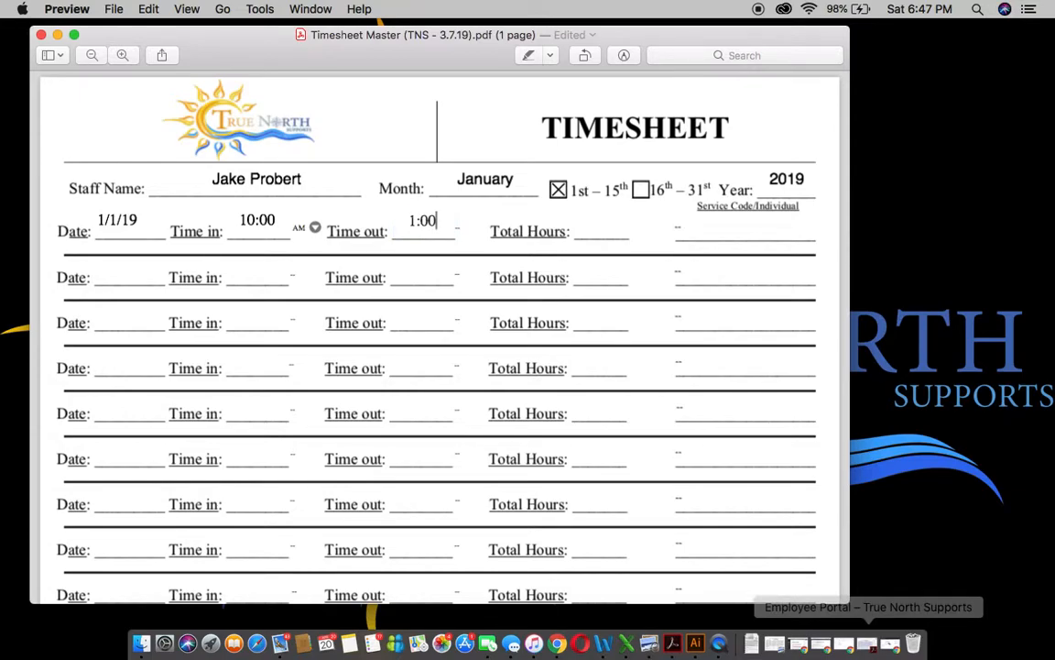
pyautogui.click(462, 227)
pyautogui.click(483, 234)
pyautogui.click(645, 242)
pyautogui.write('3')
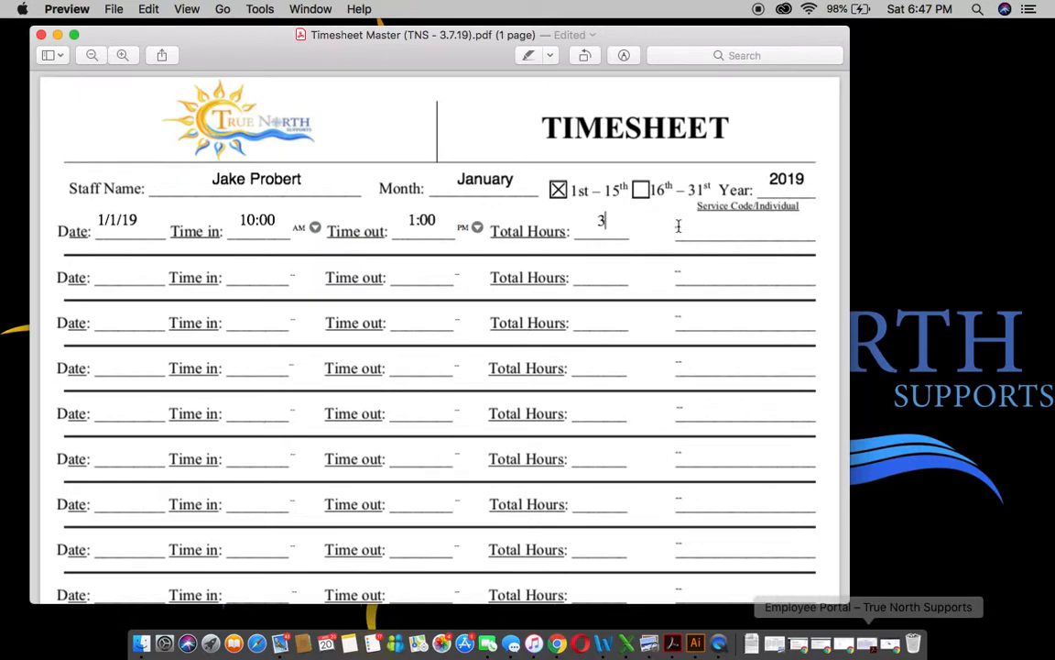
pyautogui.click(700, 228)
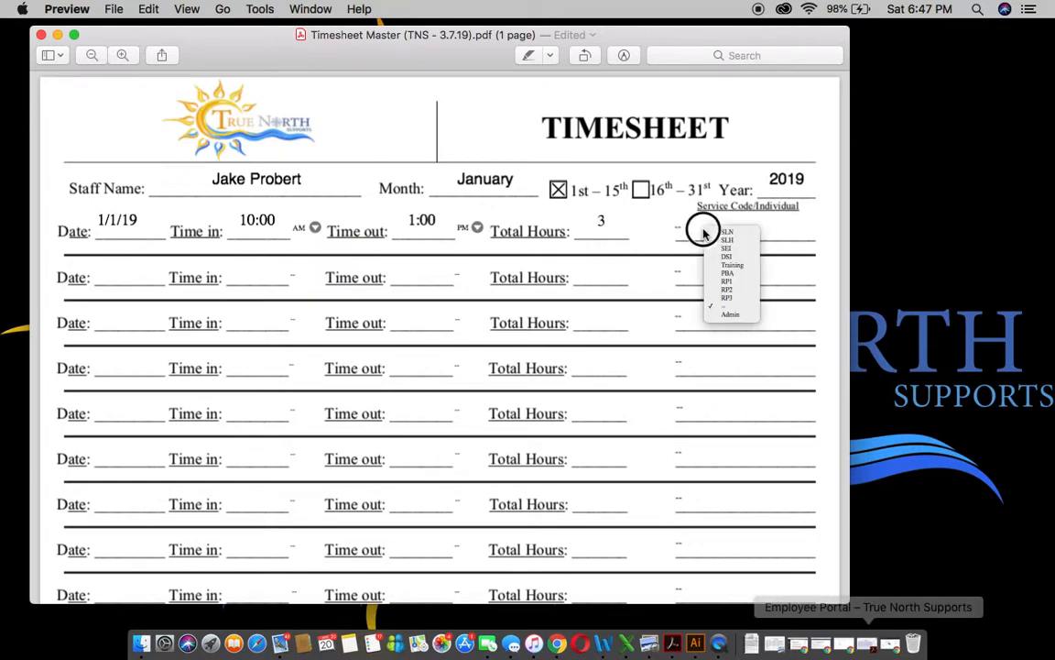
pyautogui.click(602, 223)
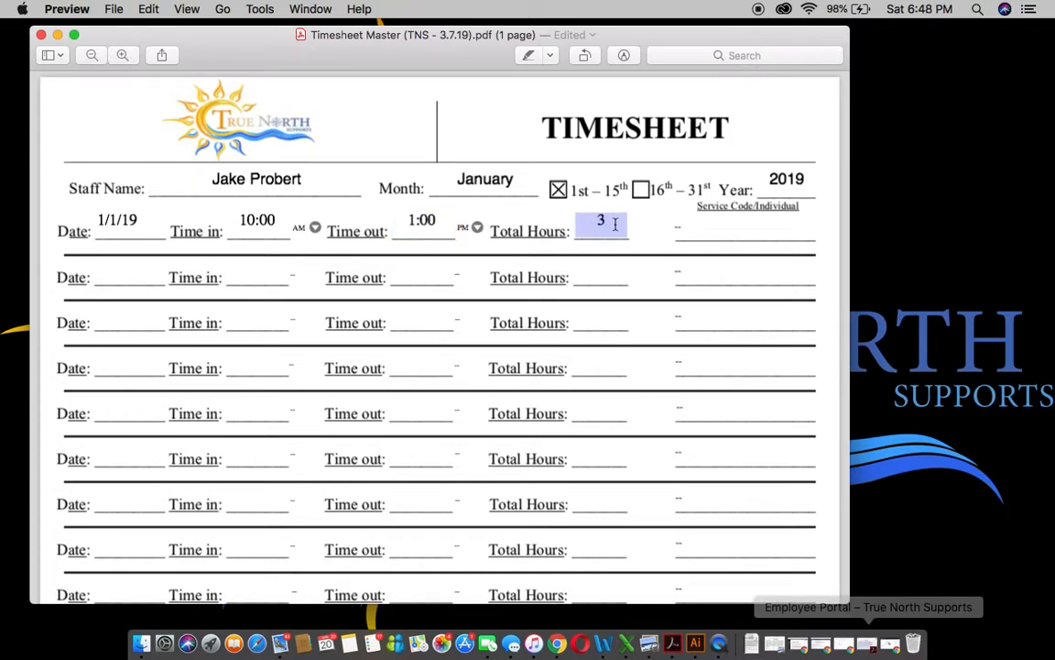
pyautogui.click(274, 220)
pyautogui.click(274, 221)
pyautogui.press('BackSpace')
pyautogui.press('BackSpace')
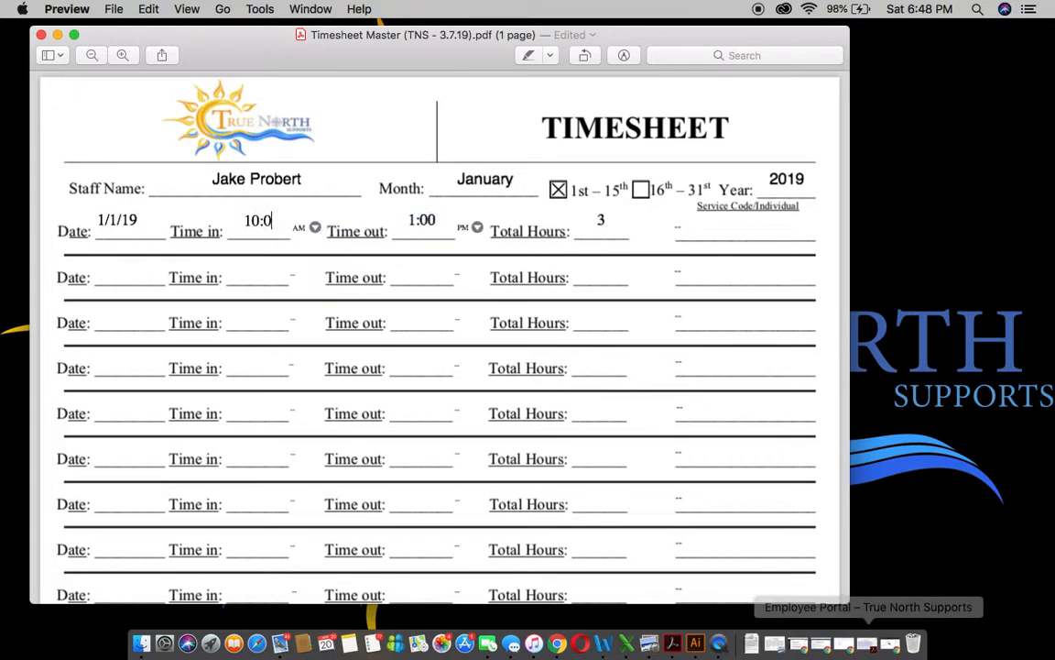
pyautogui.write('04')
pyautogui.click(432, 221)
pyautogui.click(299, 221)
pyautogui.press('BackSpace')
pyautogui.write('5')
pyautogui.press('BackSpace')
pyautogui.write('9')
pyautogui.press('BackSpace')
pyautogui.press('BackSpace')
pyautogui.write('10')
pyautogui.press('BackSpace')
pyautogui.press('BackSpace')
pyautogui.write('00')
pyautogui.press('BackSpace')
pyautogui.press('BackSpace')
pyautogui.write('15')
pyautogui.press('BackSpace')
pyautogui.press('BackSpace')
pyautogui.write('00')
pyautogui.scroll(-10, 657, 260)
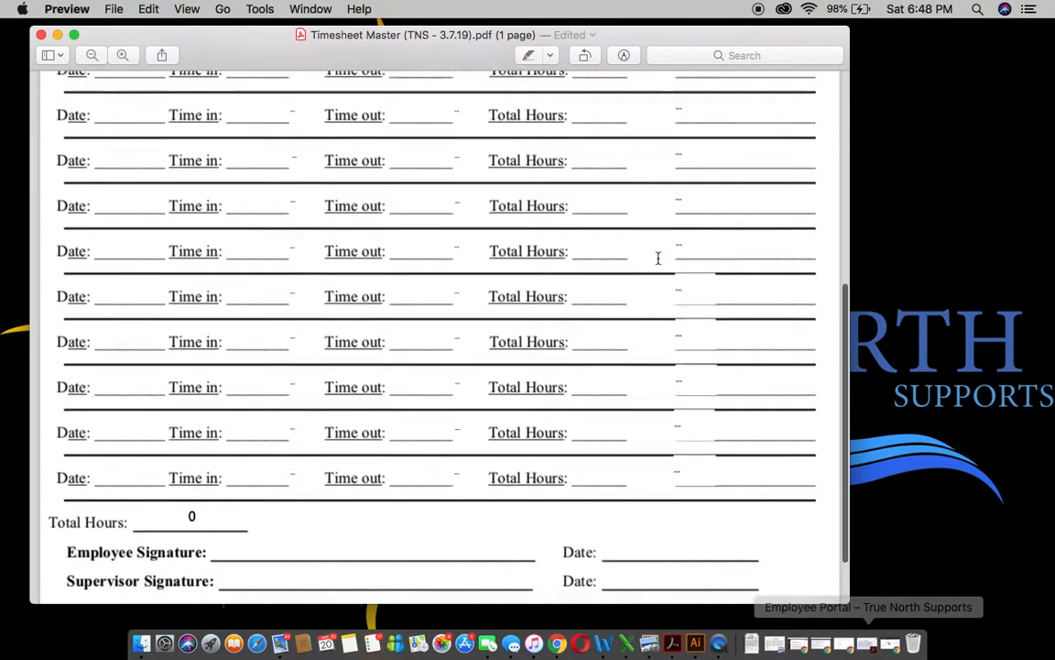
pyautogui.scroll(-5, 657, 256)
pyautogui.moveTo(147, 534); pyautogui.dragTo(731, 550)
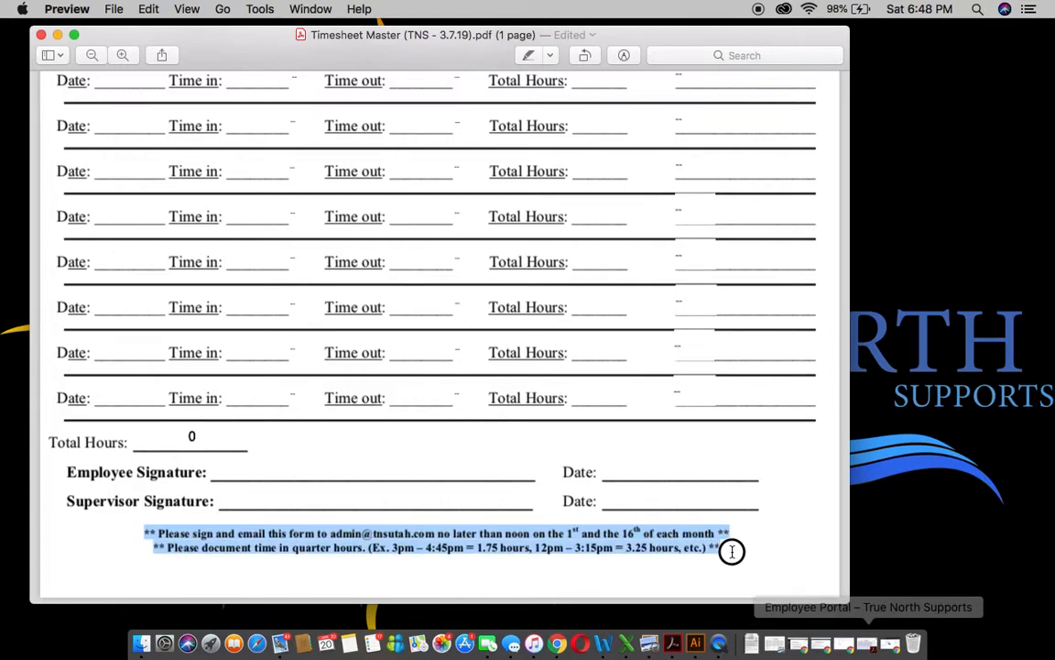
pyautogui.click(735, 551)
pyautogui.scroll(15, 736, 550)
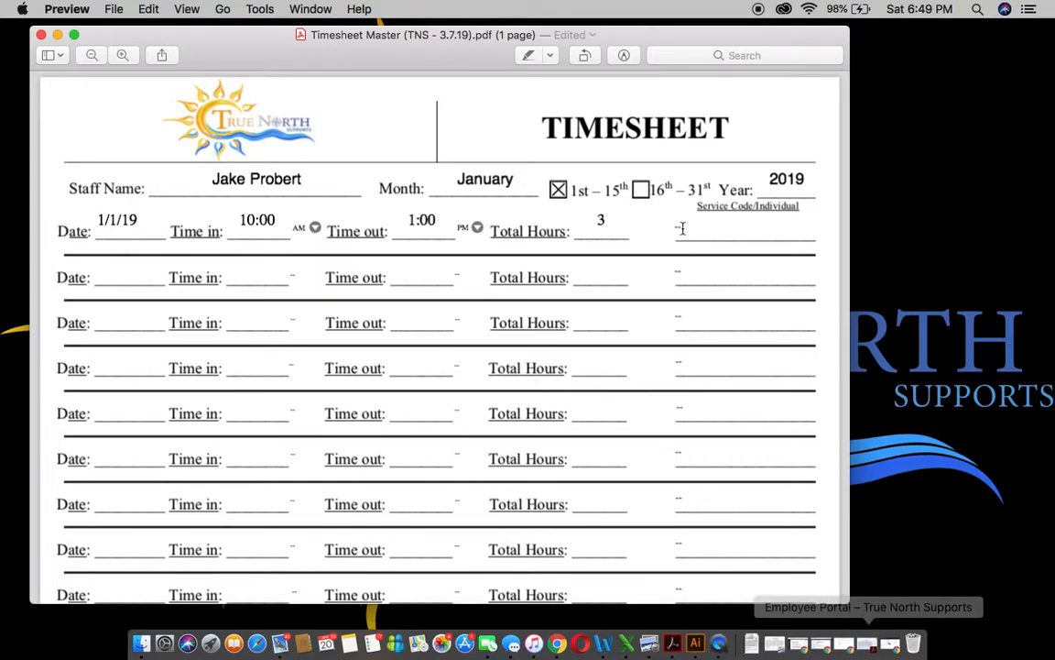
# - Enter the individual's name on row one and set its service code to SLH
pyautogui.click(743, 225)
pyautogui.write('John Does')
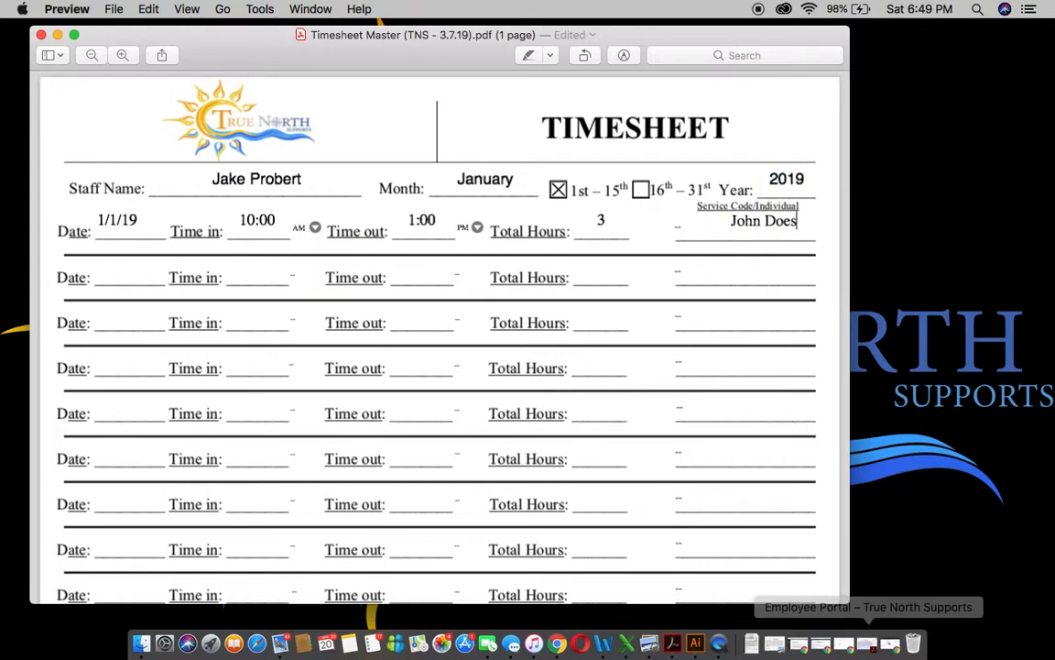
pyautogui.press('BackSpace')
pyautogui.click(684, 231)
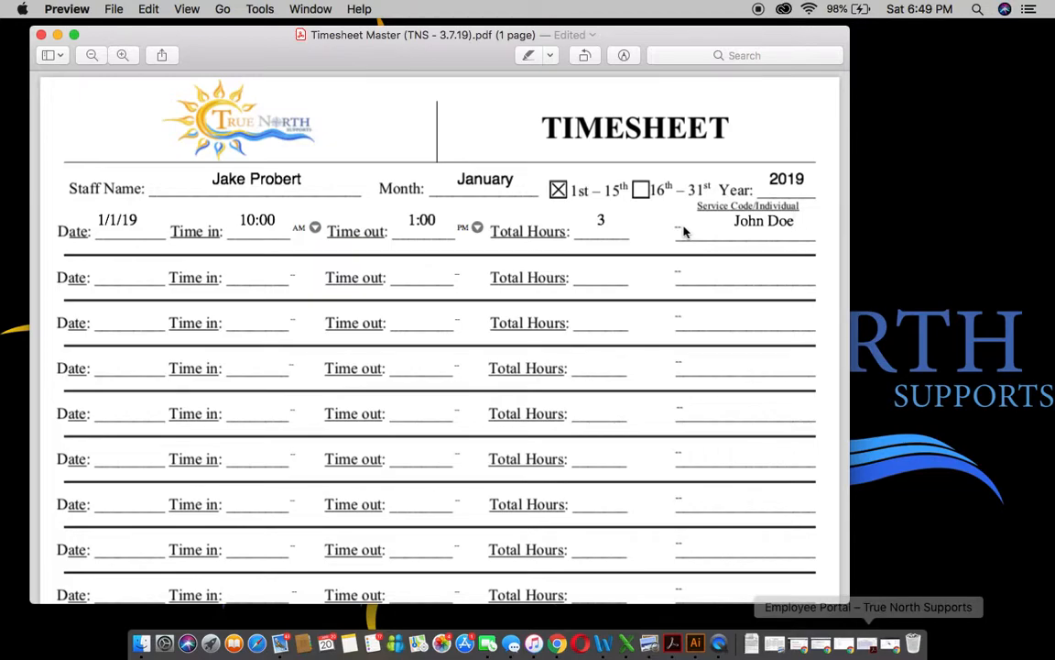
pyautogui.click(683, 230)
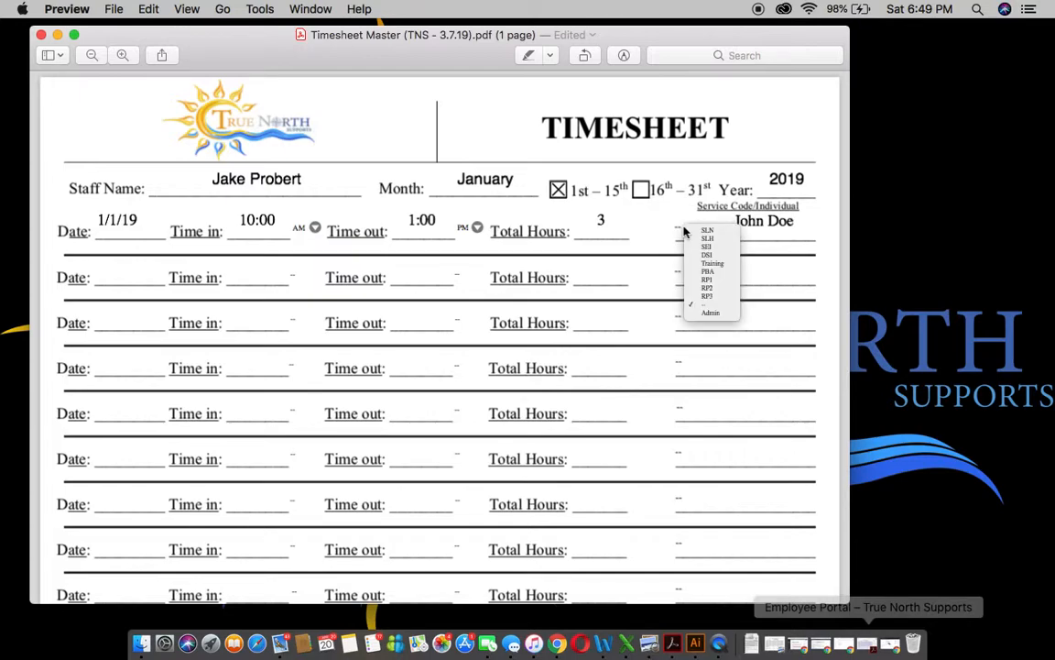
pyautogui.click(706, 235)
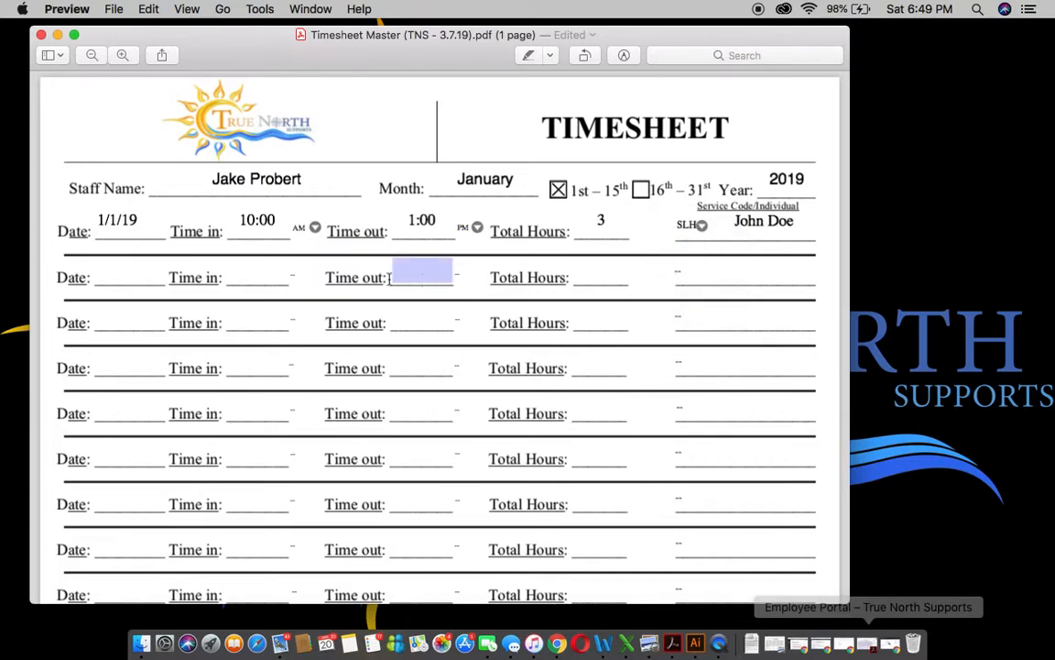
# - Fill row two with Date 1/3/19, 3:00 PM to 7:00 PM, and 4 total hours
pyautogui.click(142, 275)
pyautogui.write('1')
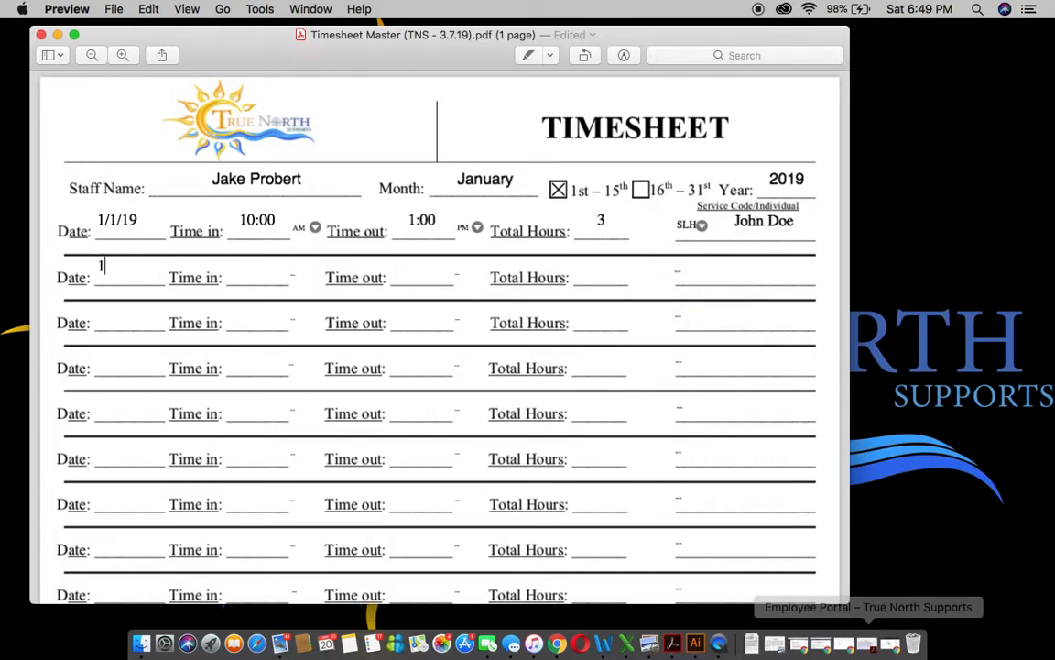
pyautogui.write('/3/19')
pyautogui.click(247, 272)
pyautogui.write('3:00')
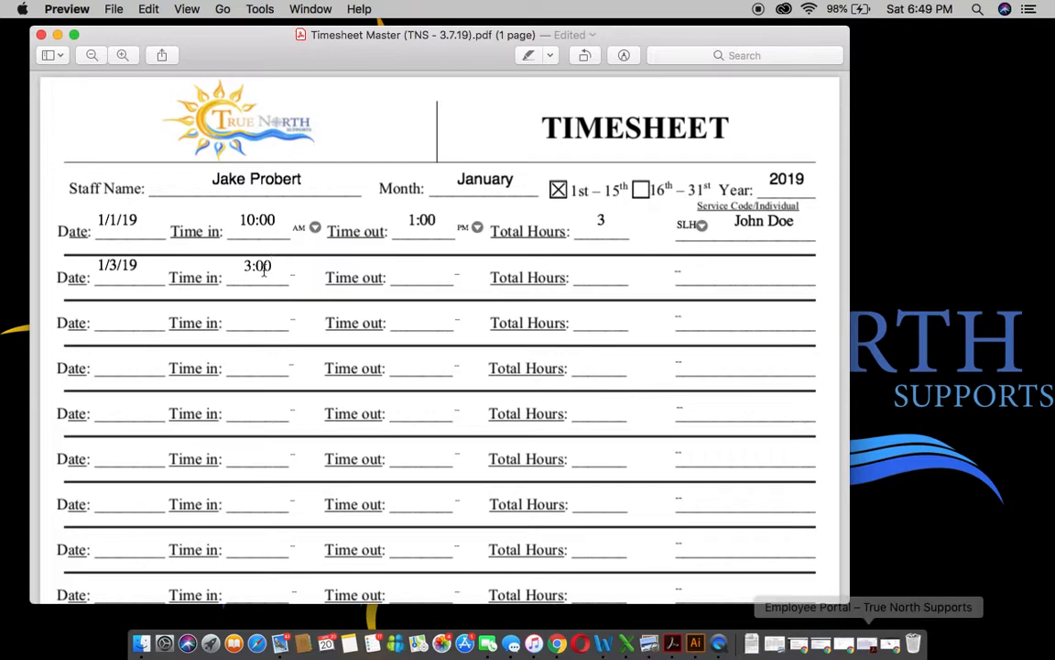
pyautogui.click(292, 276)
pyautogui.click(312, 285)
pyautogui.click(410, 278)
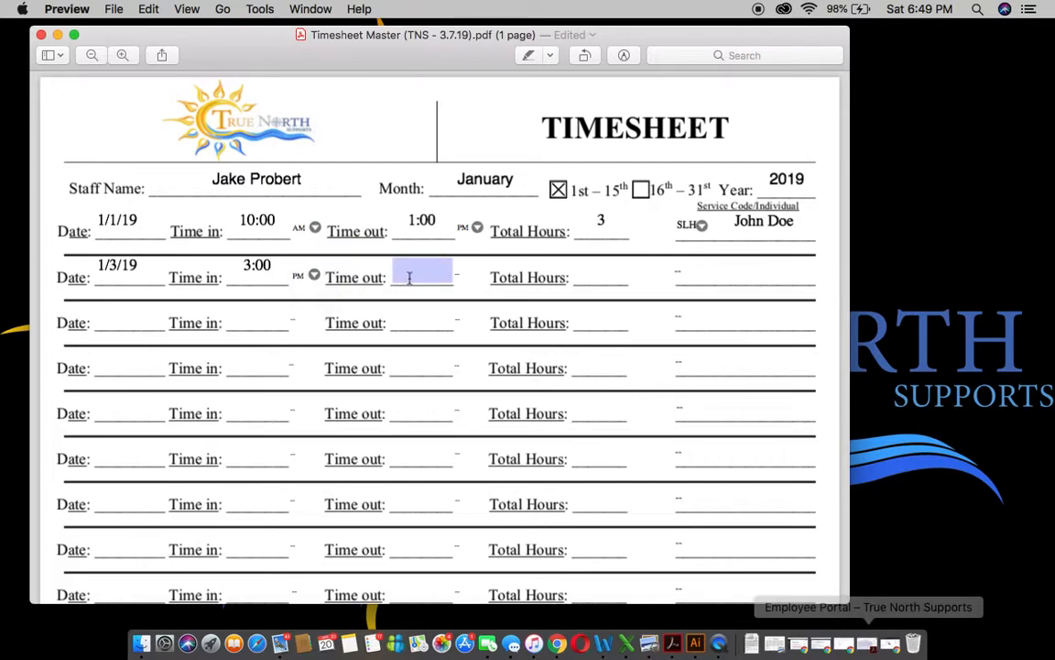
pyautogui.write('7:00')
pyautogui.click(461, 277)
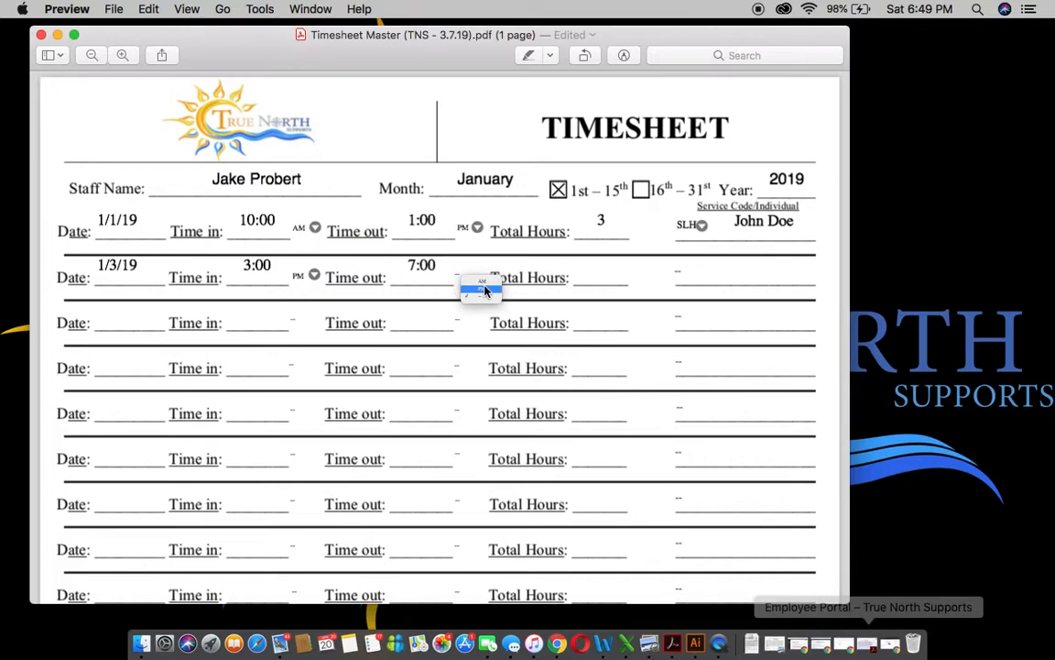
pyautogui.click(485, 293)
pyautogui.click(591, 273)
pyautogui.write('4')
# - Enter the individual's name on row two and set its service code to SEI
pyautogui.click(730, 273)
pyautogui.write('John Doe')
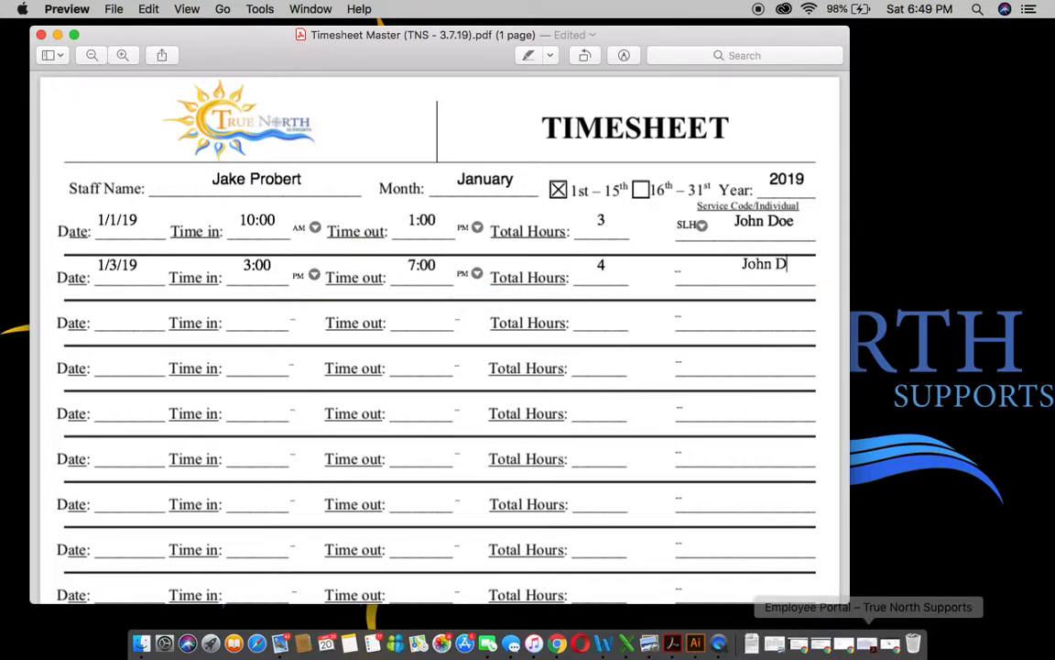
pyautogui.click(689, 269)
pyautogui.click(724, 285)
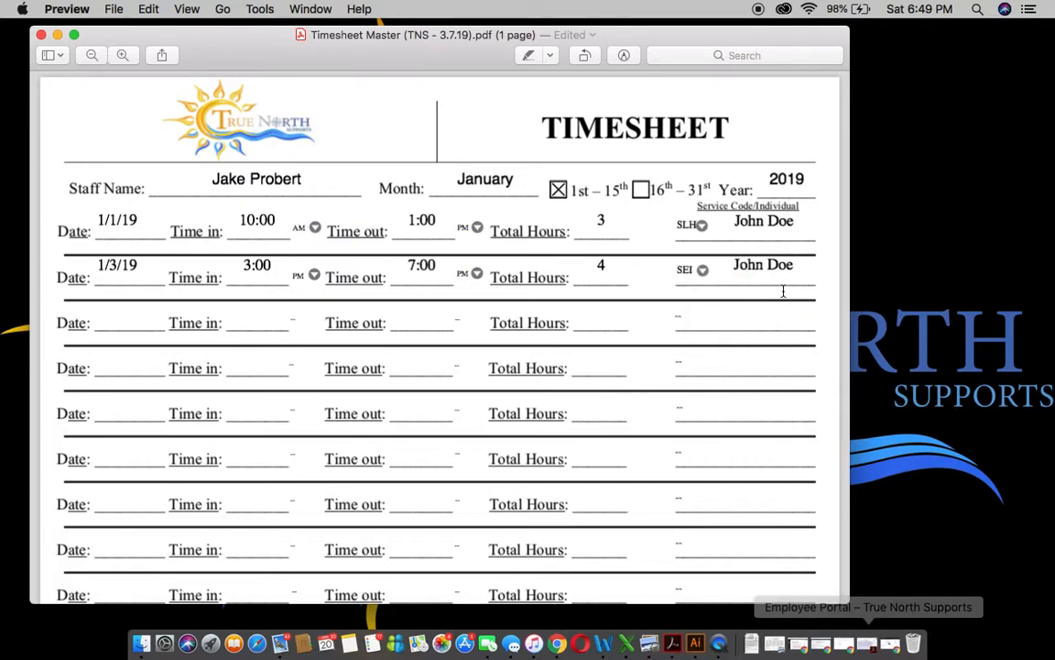
# - Enter Date 1/3/19 on row three and move to its Time in field
pyautogui.click(129, 316)
pyautogui.write('1/3/19')
pyautogui.click(252, 315)
pyautogui.click(239, 259)
# - Set row three's times to 7:00 PM in and 10:00 PM out
pyautogui.write('7:00')
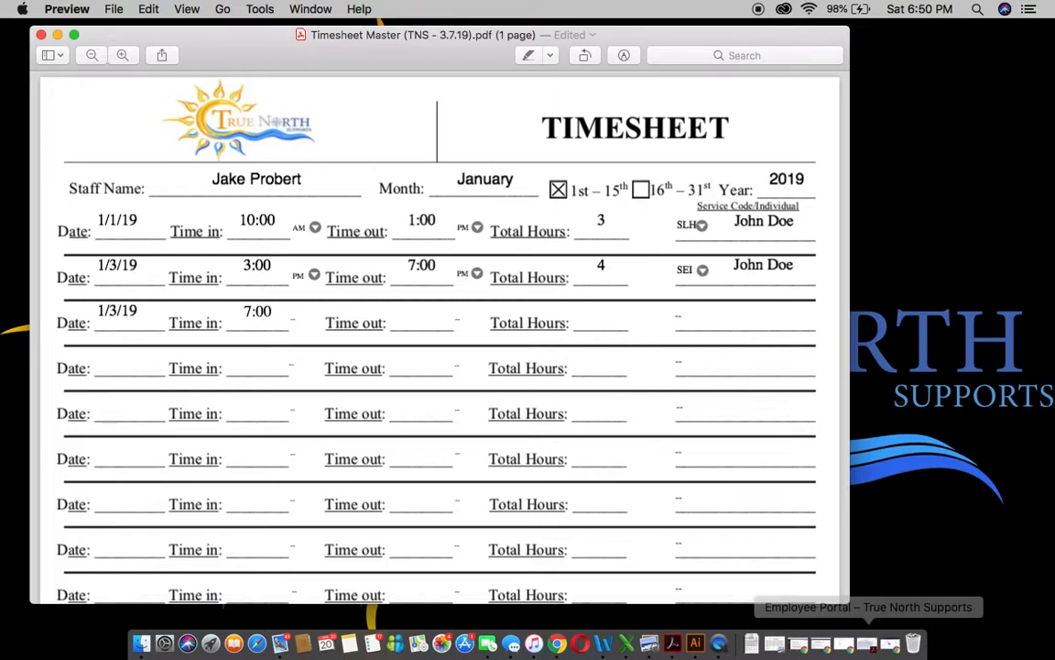
pyautogui.click(291, 320)
pyautogui.click(319, 338)
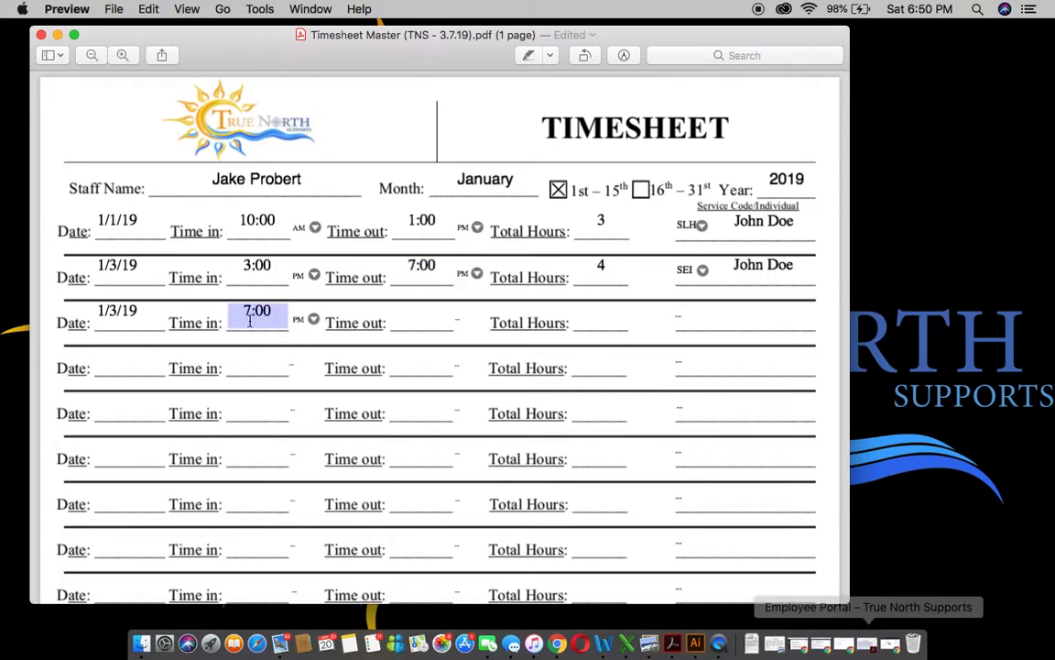
pyautogui.click(425, 311)
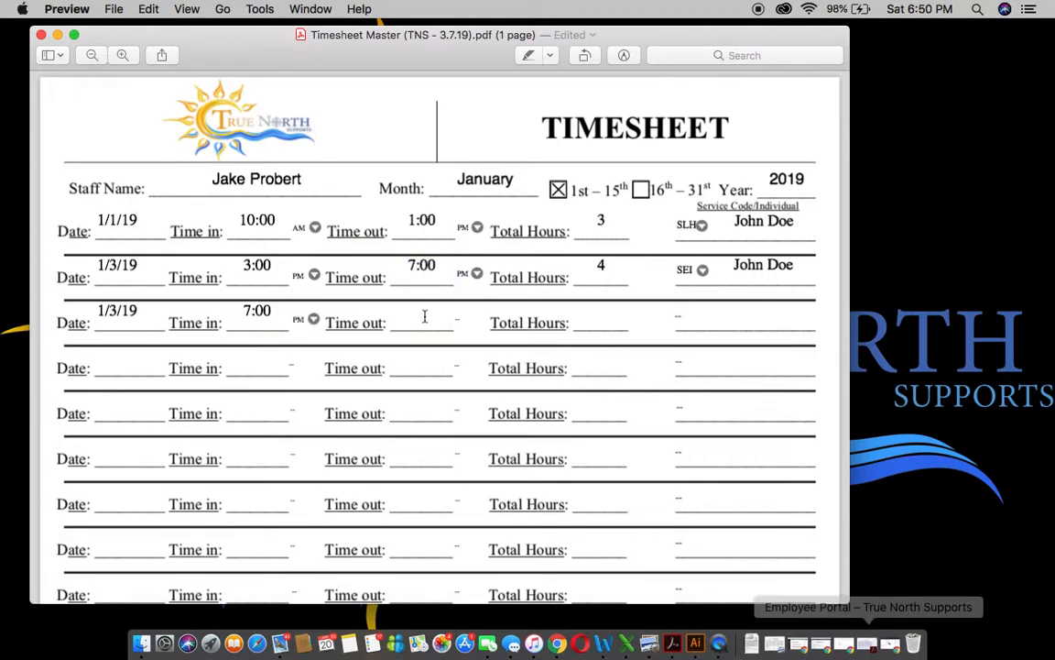
pyautogui.write('10:00')
pyautogui.click(459, 316)
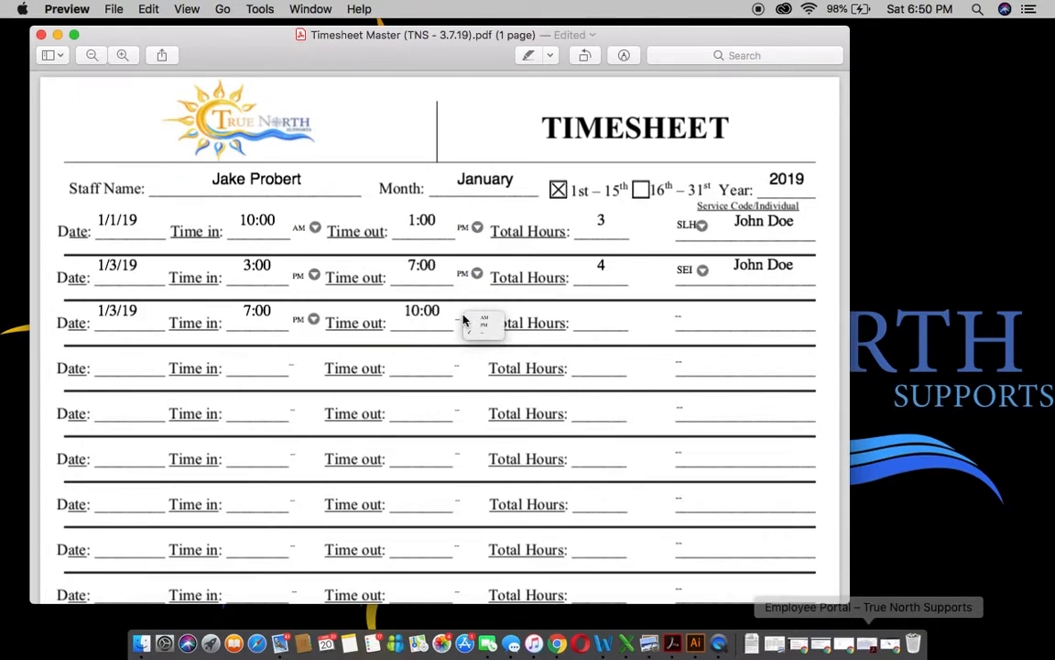
pyautogui.click(488, 328)
# - Give row three 3 total hours, the individual's name, and service code SLH
pyautogui.click(590, 317)
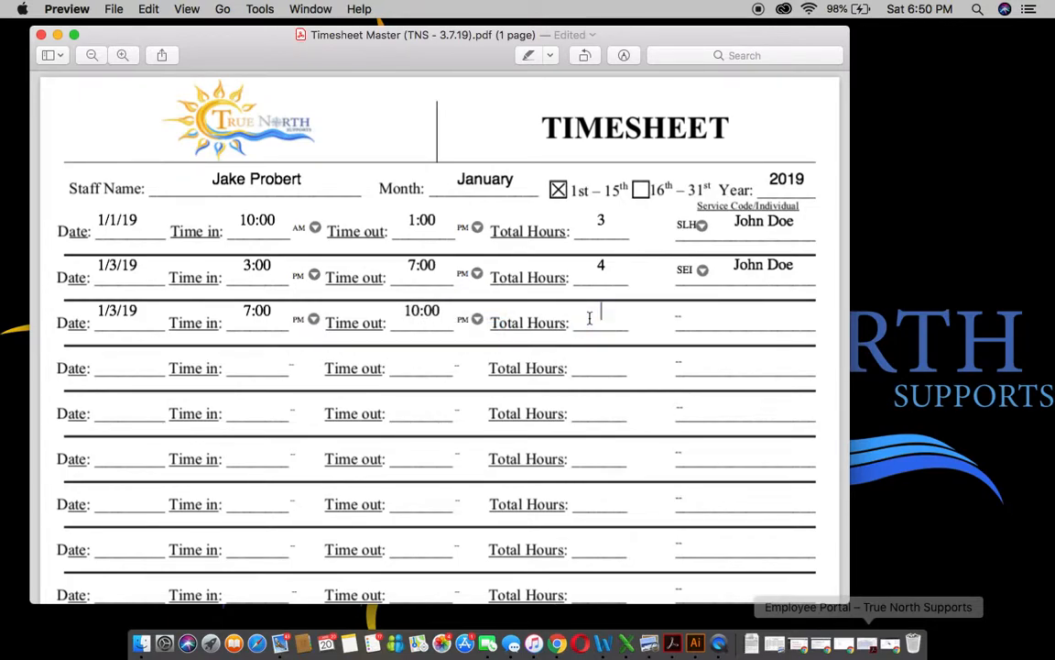
pyautogui.write('3')
pyautogui.click(731, 316)
pyautogui.write('John Doe')
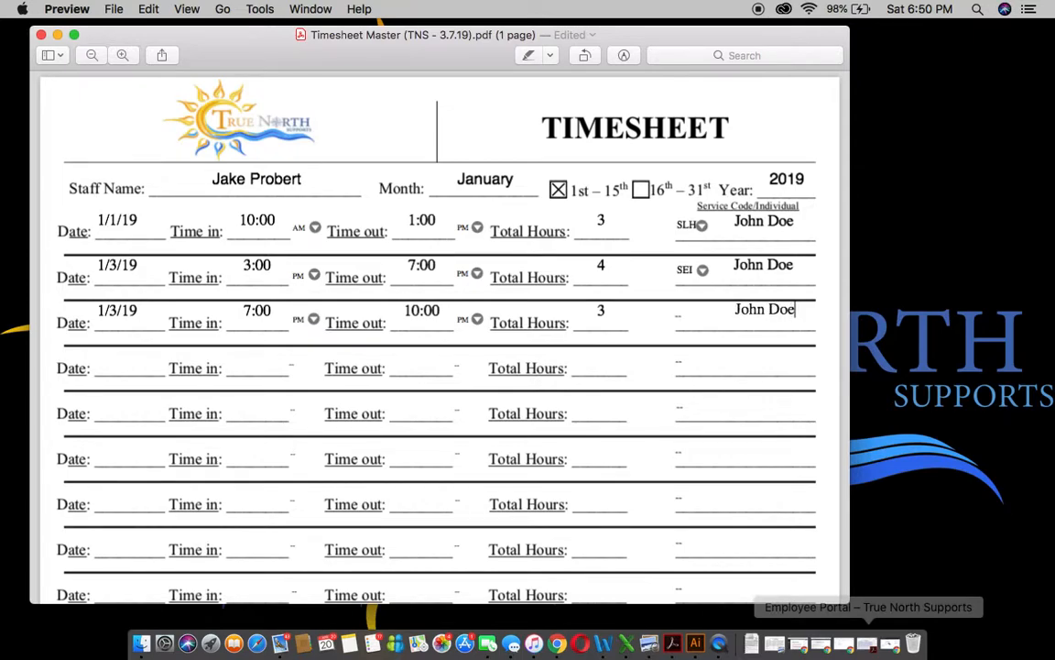
pyautogui.click(690, 318)
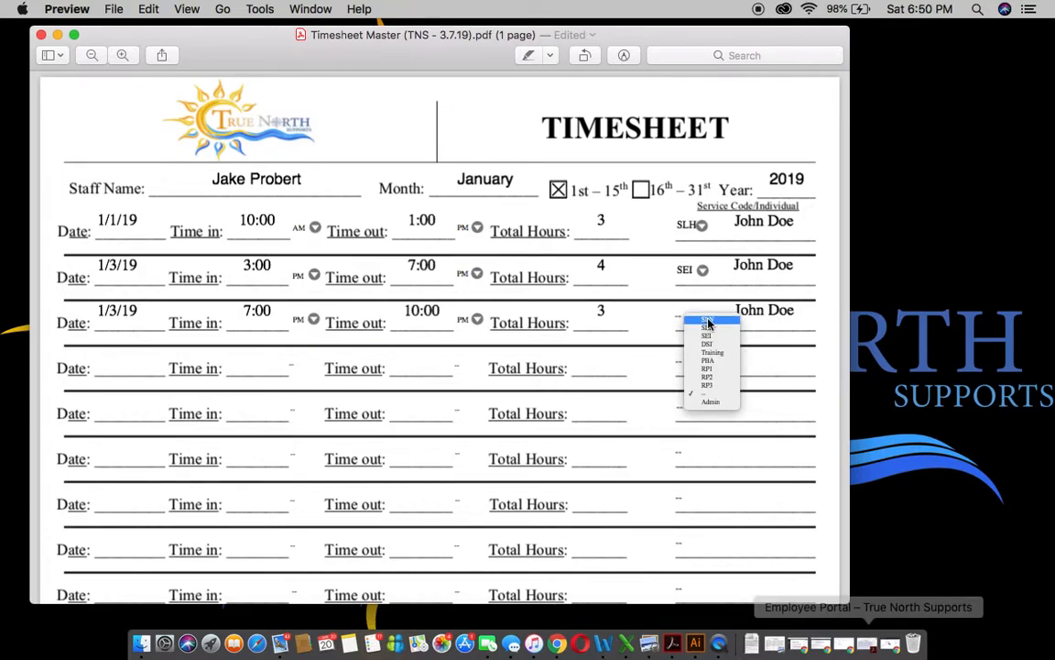
pyautogui.click(707, 327)
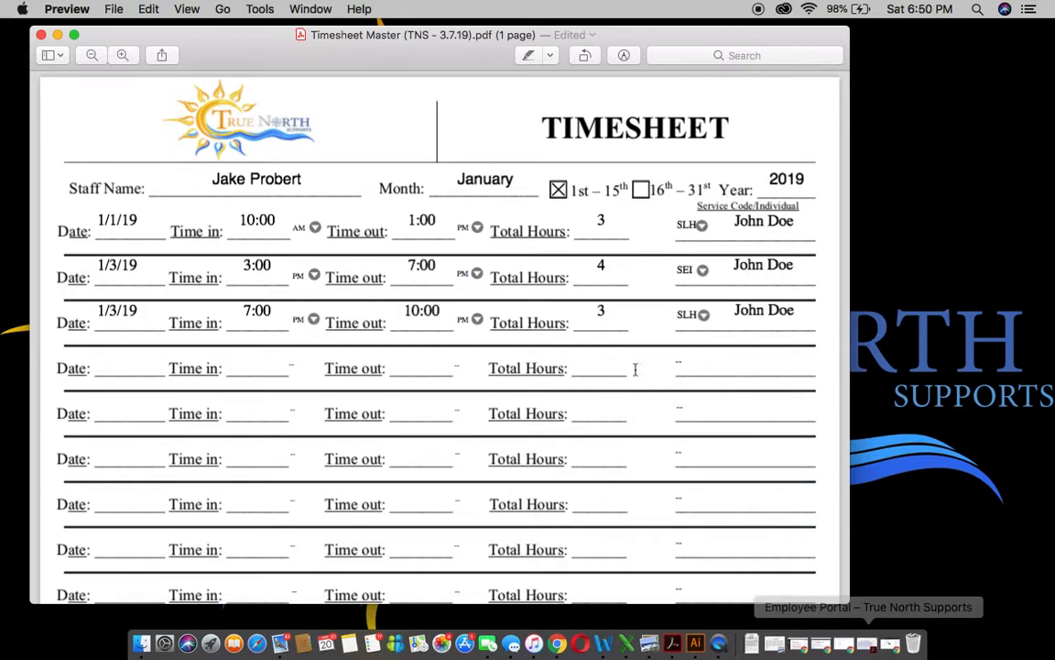
# - Replace row three's individual name with a different client's name
pyautogui.moveTo(793, 317); pyautogui.dragTo(727, 308)
pyautogui.write('Amanda')
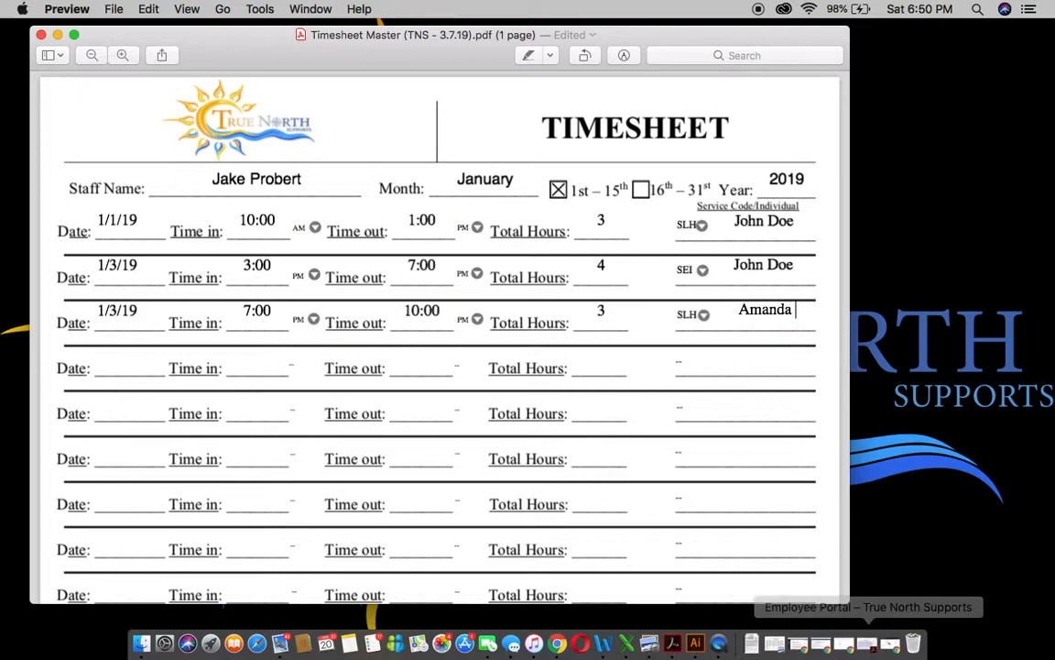
pyautogui.write(' HK')
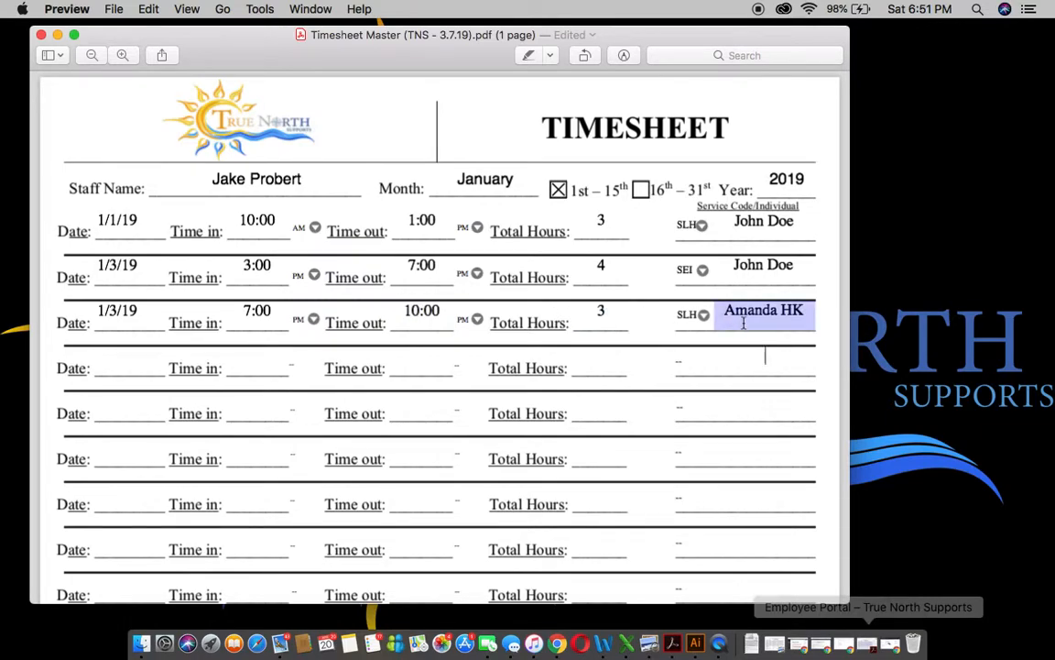
# - Review the Total Hours entered on the three shift rows
pyautogui.scroll(-10, 801, 310)
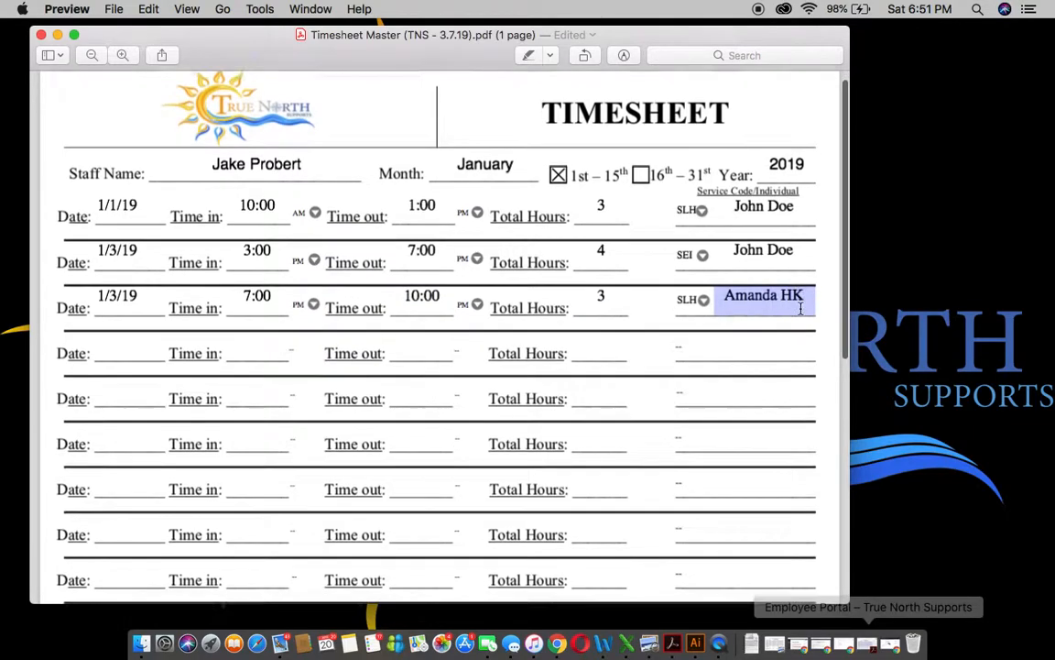
pyautogui.scroll(-10, 801, 310)
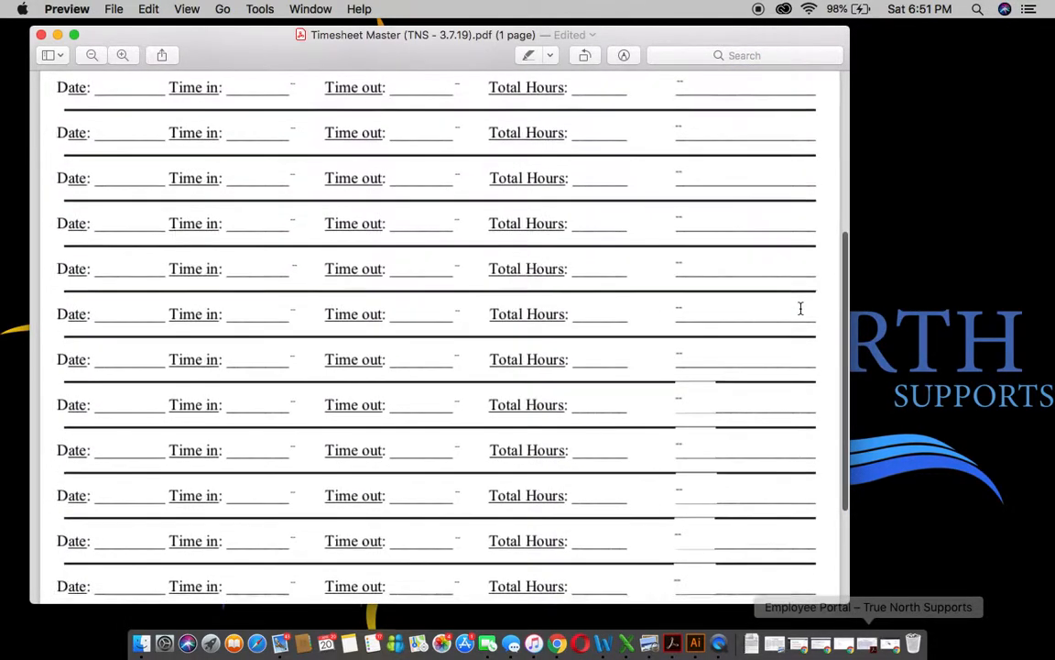
pyautogui.scroll(10, 802, 310)
pyautogui.scroll(10, 799, 309)
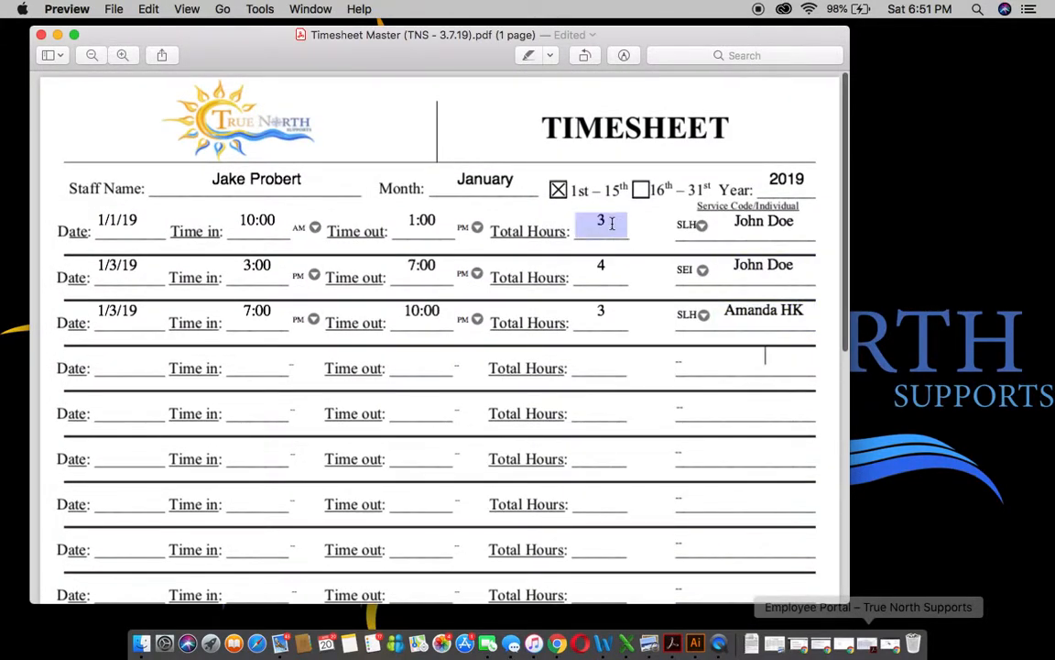
pyautogui.click(608, 236)
pyautogui.click(611, 318)
pyautogui.click(612, 228)
pyautogui.click(604, 321)
pyautogui.click(606, 275)
pyautogui.click(610, 234)
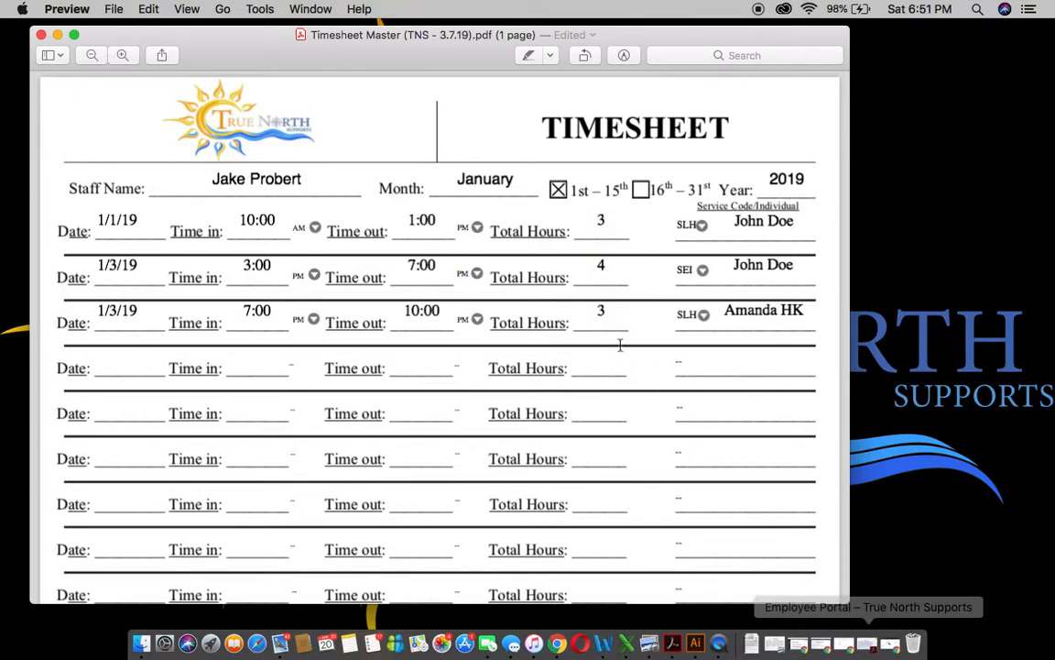
# - Enter overall Total Hours 10, the employee's signature name, and date 1/16/2019
pyautogui.scroll(-3, 619, 343)
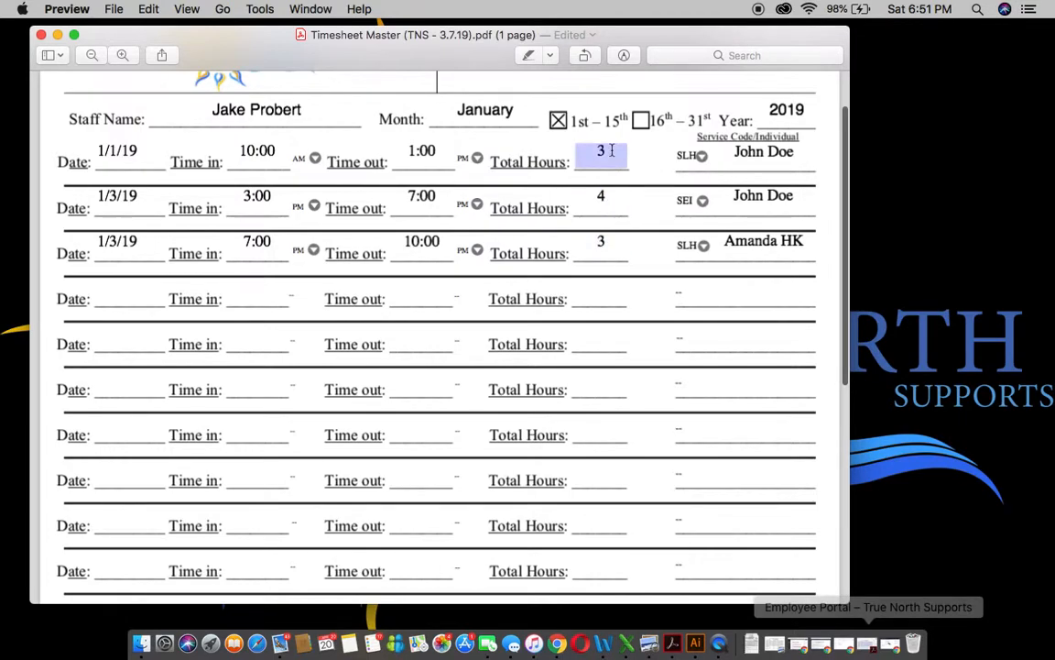
pyautogui.scroll(-15, 617, 284)
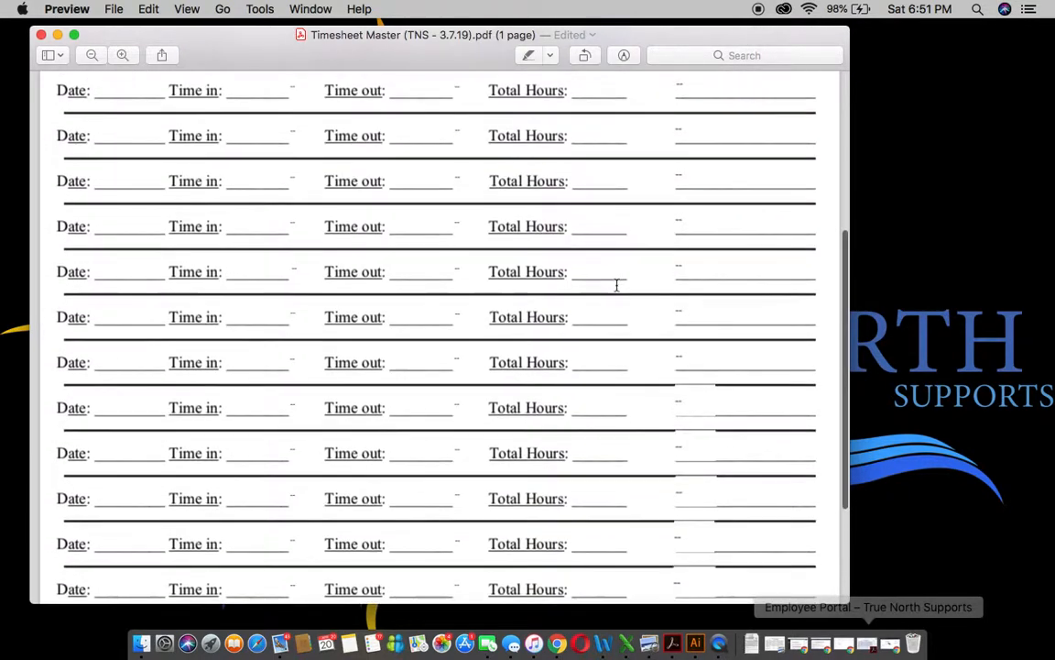
pyautogui.click(207, 459)
pyautogui.write('10')
pyautogui.click(295, 480)
pyautogui.click(626, 488)
pyautogui.write('1/16/')
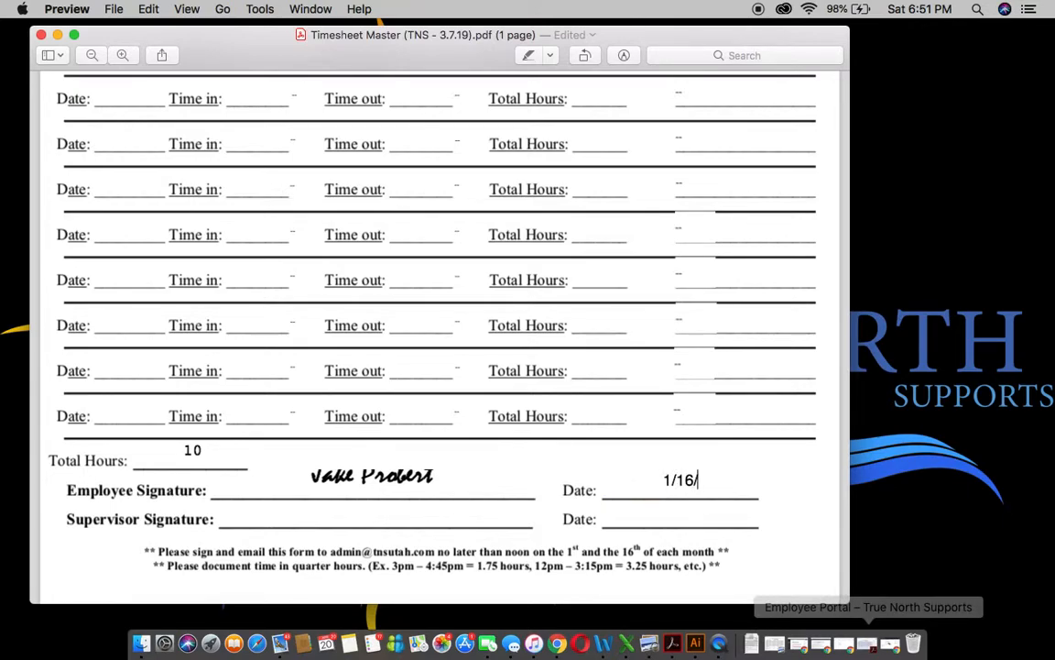
pyautogui.write('2019')
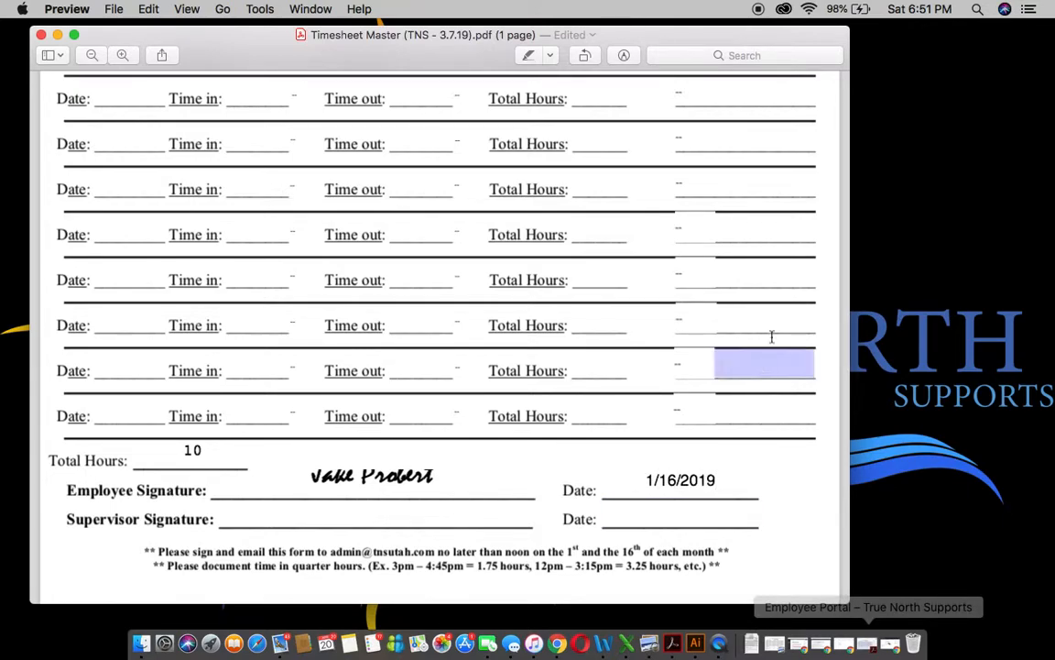
pyautogui.scroll(5, 783, 317)
pyautogui.scroll(3, 784, 317)
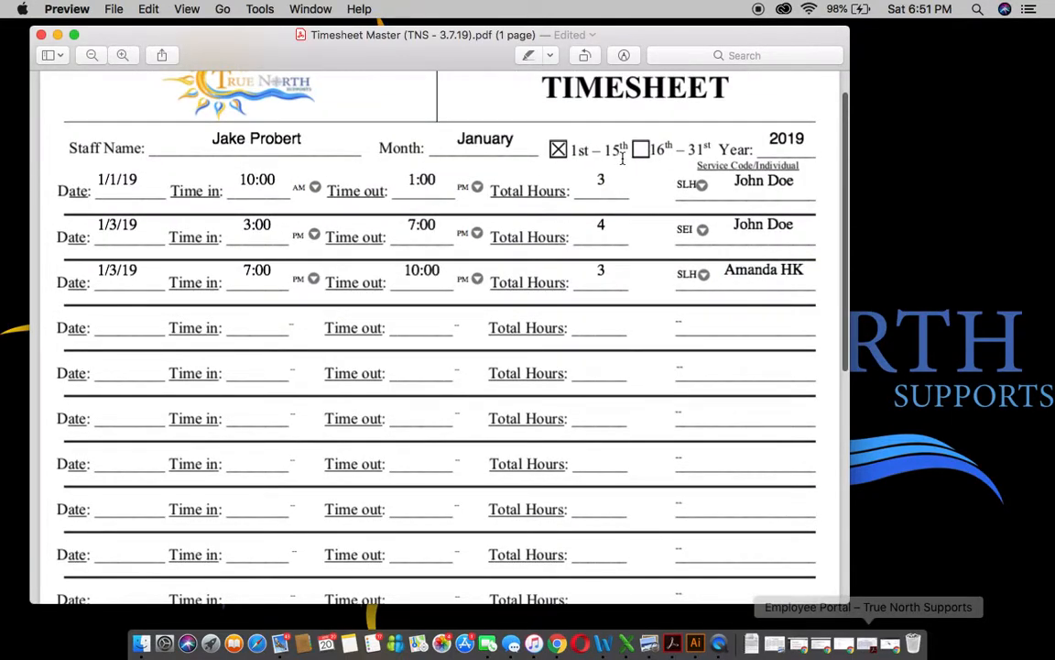
pyautogui.scroll(-10, 622, 158)
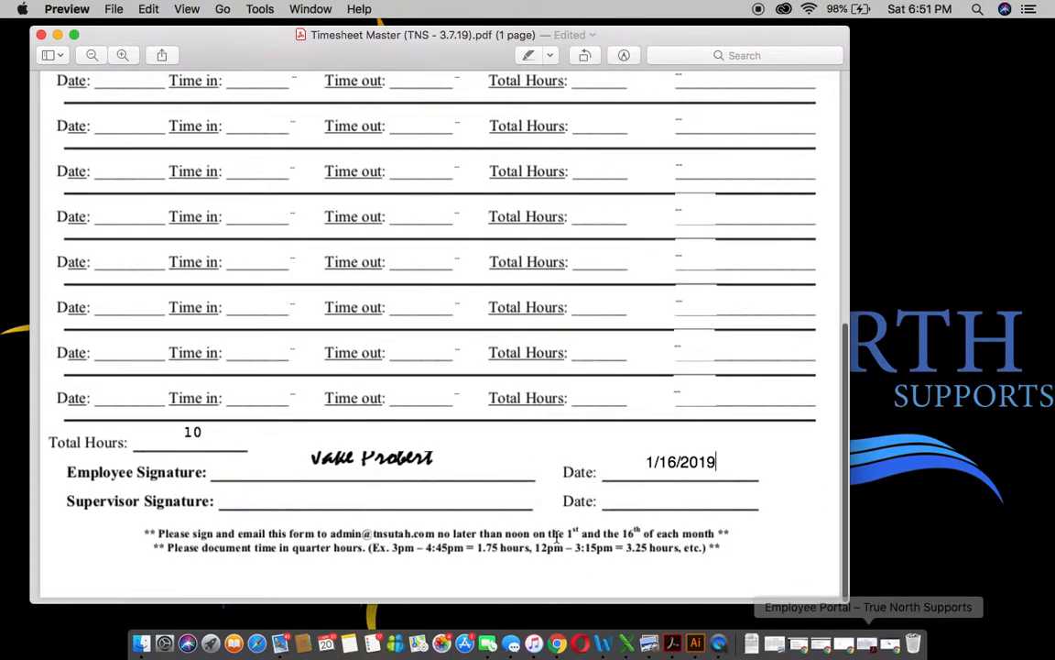
pyautogui.moveTo(440, 533); pyautogui.dragTo(716, 533)
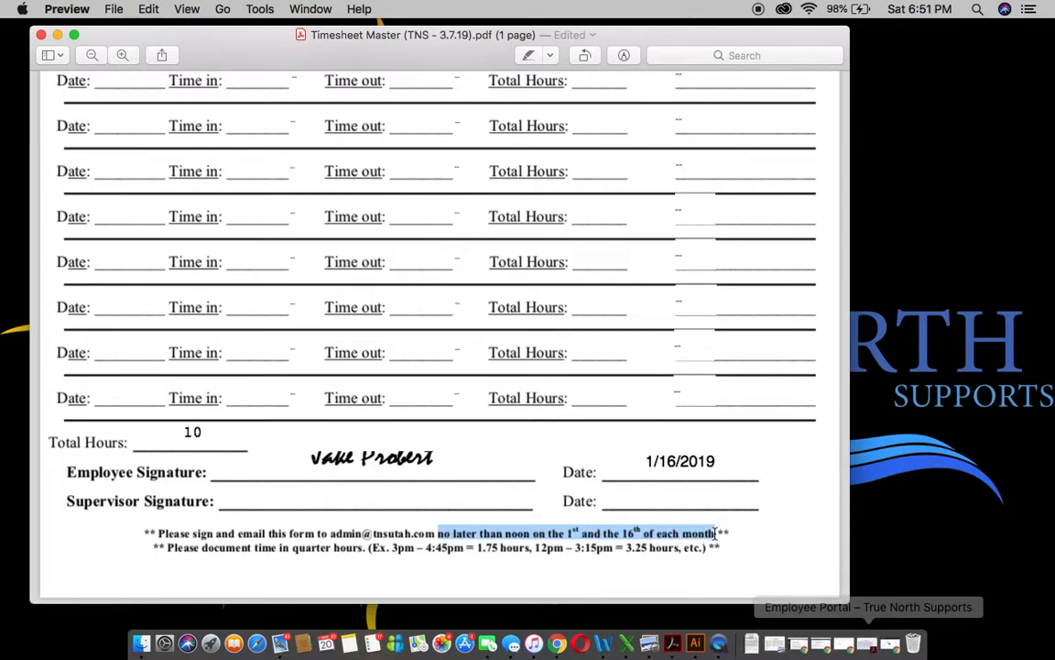
pyautogui.click(763, 511)
pyautogui.scroll(10, 763, 511)
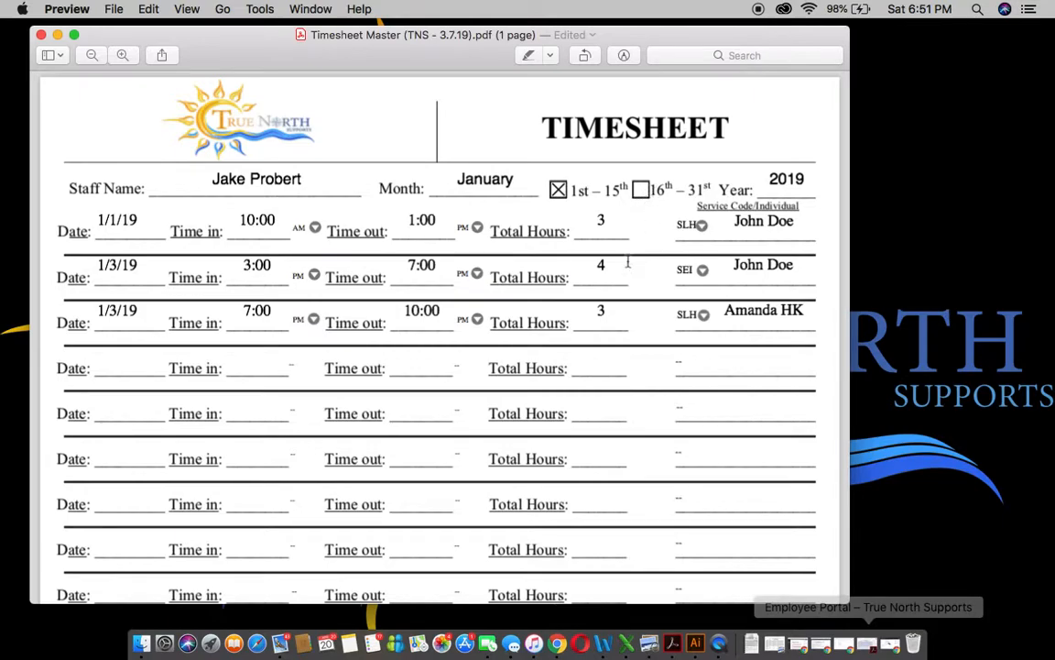
pyautogui.scroll(-10, 626, 265)
pyautogui.scroll(-5, 622, 278)
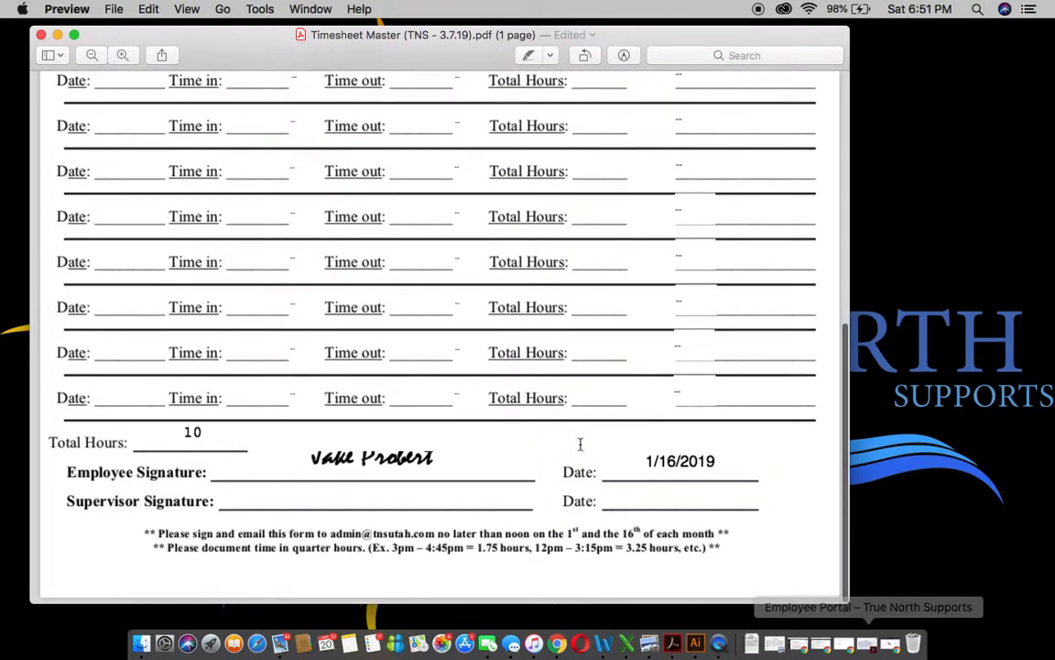
pyautogui.scroll(15, 781, 432)
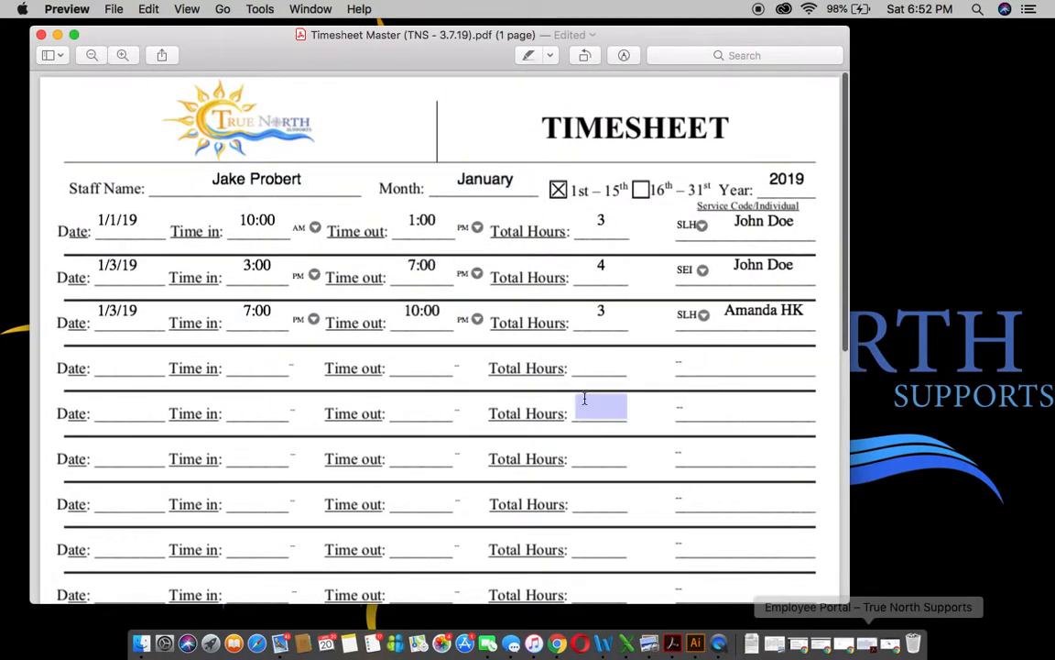
pyautogui.scroll(-10, 591, 403)
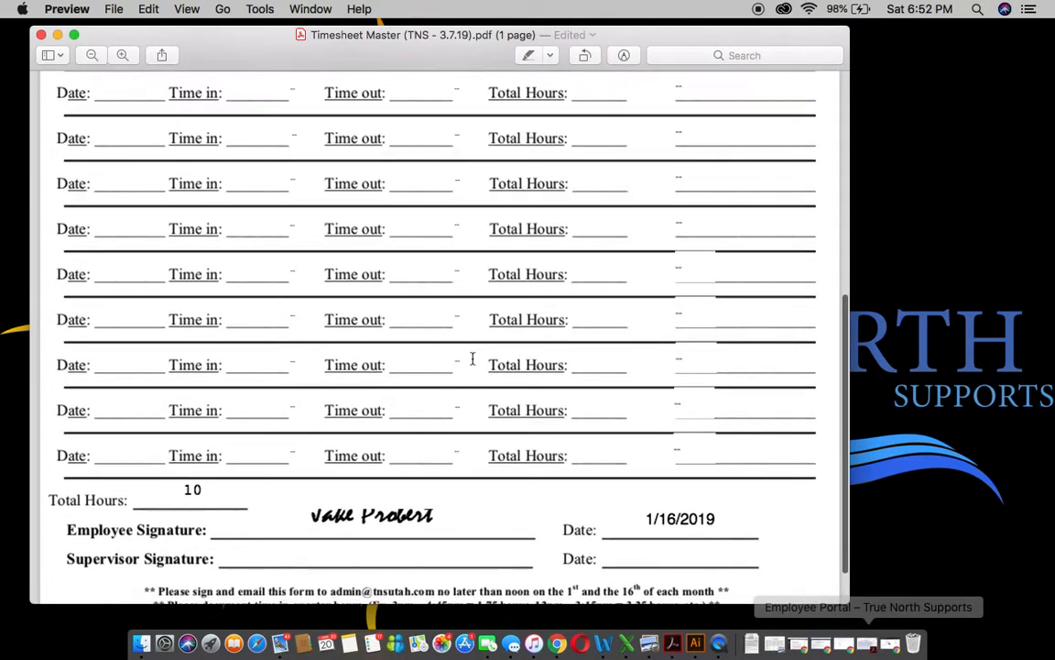
pyautogui.scroll(10, 472, 358)
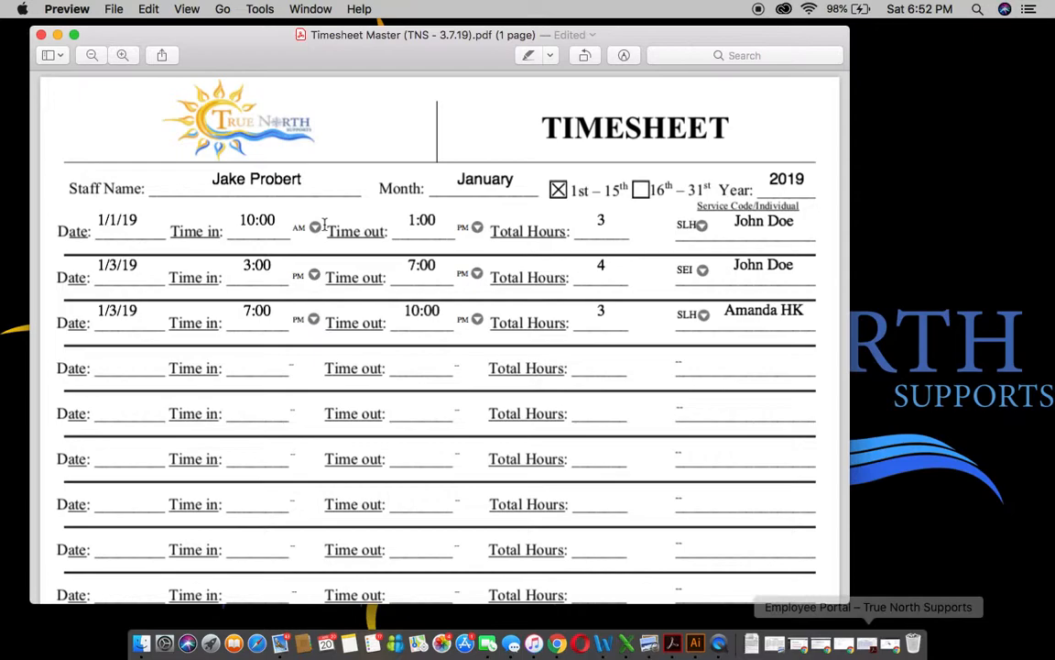
# - Export the timesheet as a PDF to the Desktop, named for the staff member and 1/1/19 - 1/15/19
pyautogui.click(114, 11)
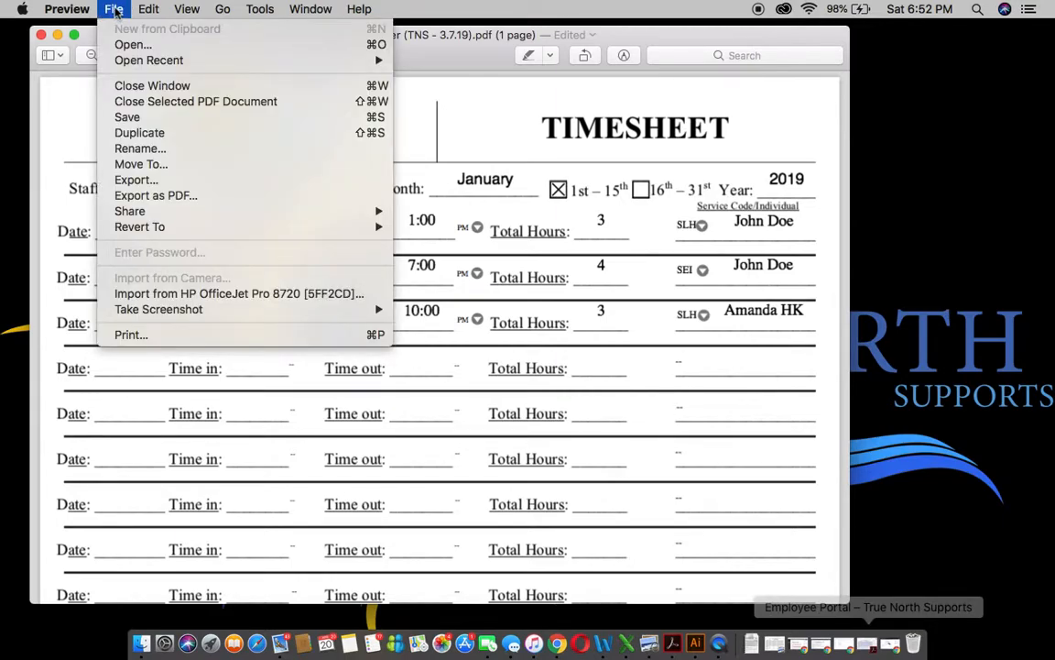
pyautogui.click(198, 196)
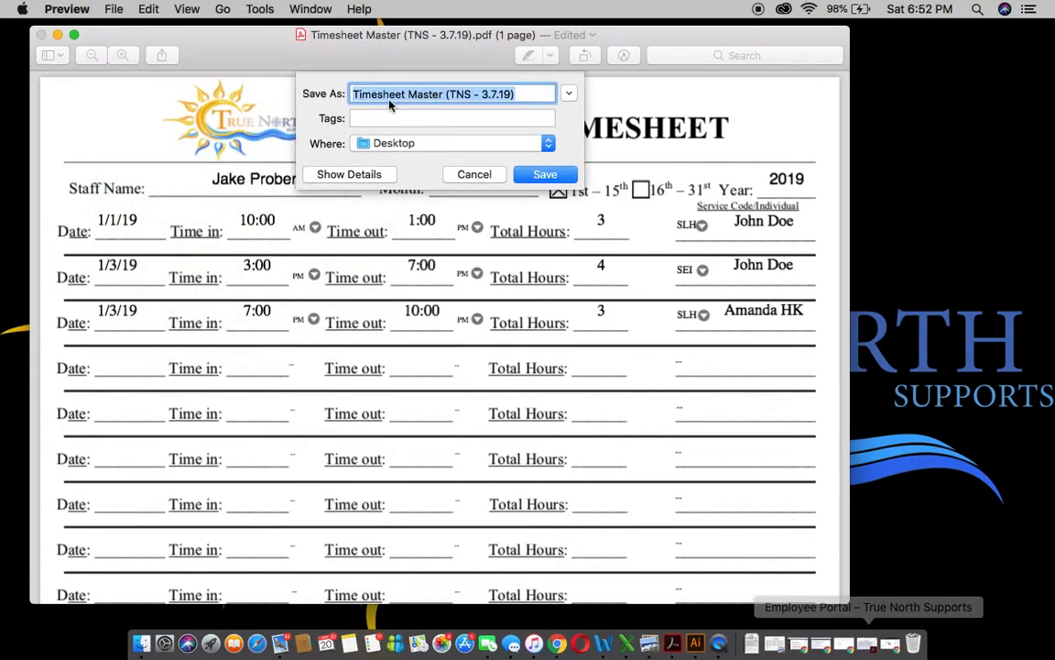
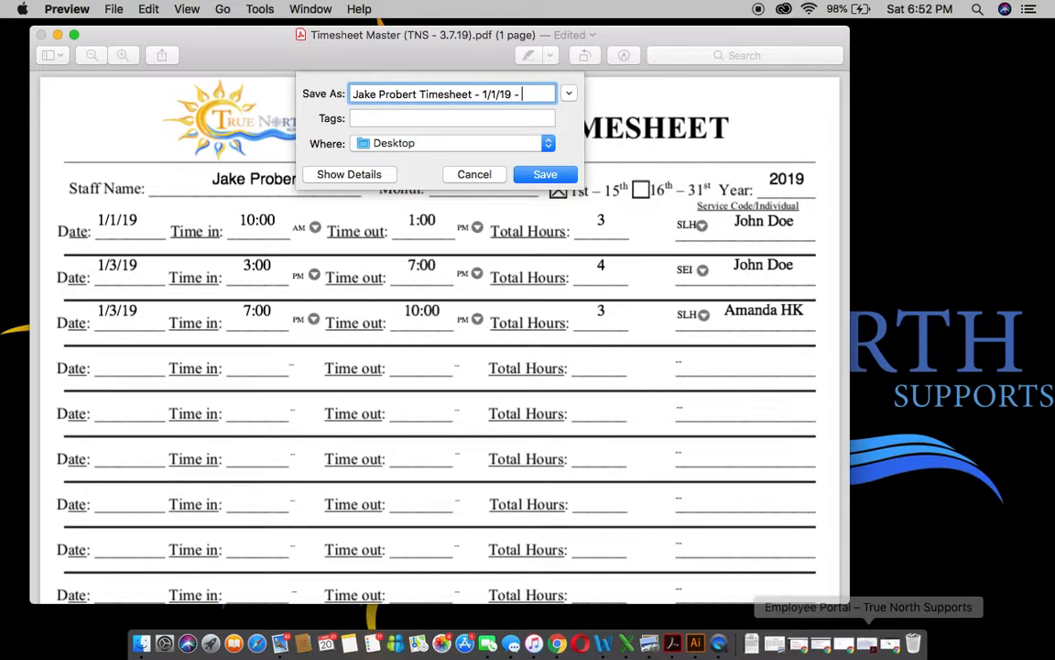
pyautogui.write('15/19')
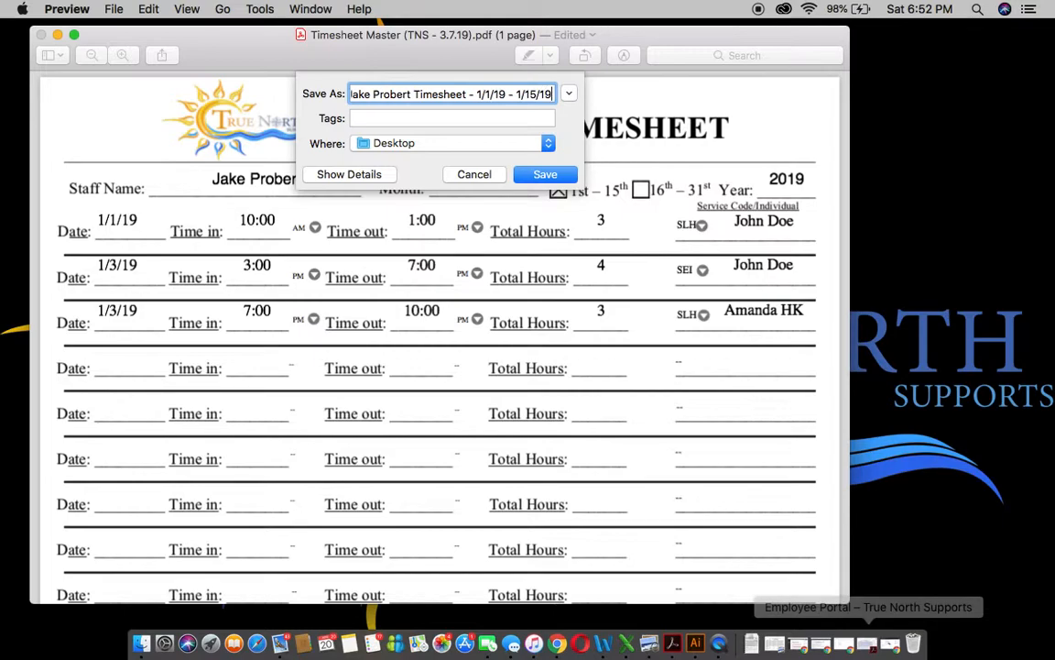
pyautogui.click(545, 174)
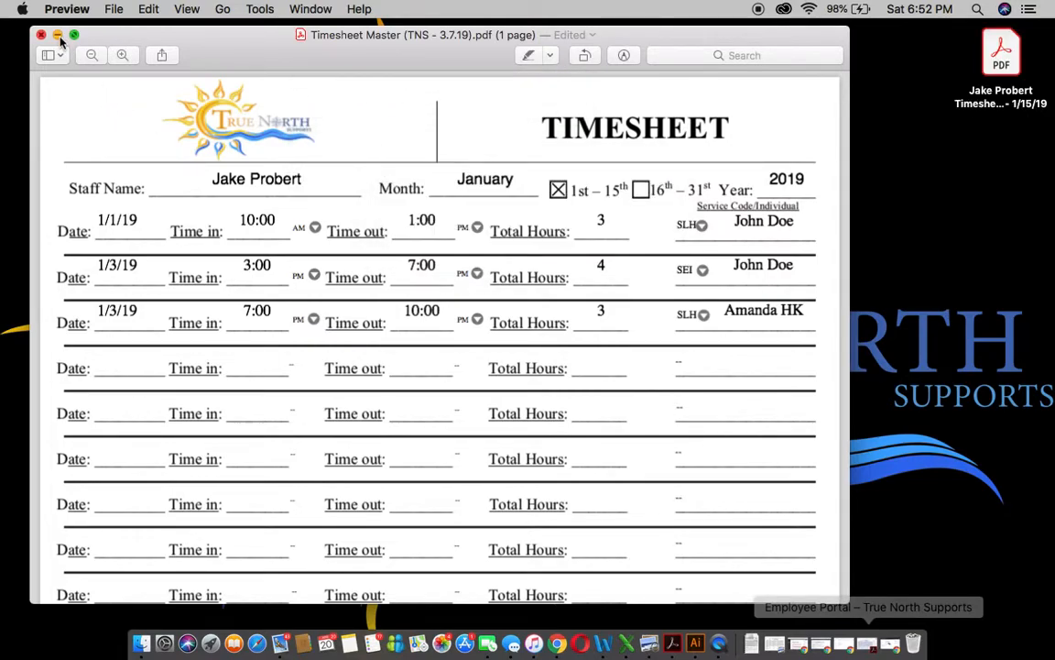
# - Minimize Preview, nudge the exported PDF on the desktop, and bring Chrome forward
pyautogui.click(57, 35)
pyautogui.moveTo(1008, 71); pyautogui.dragTo(880, 120)
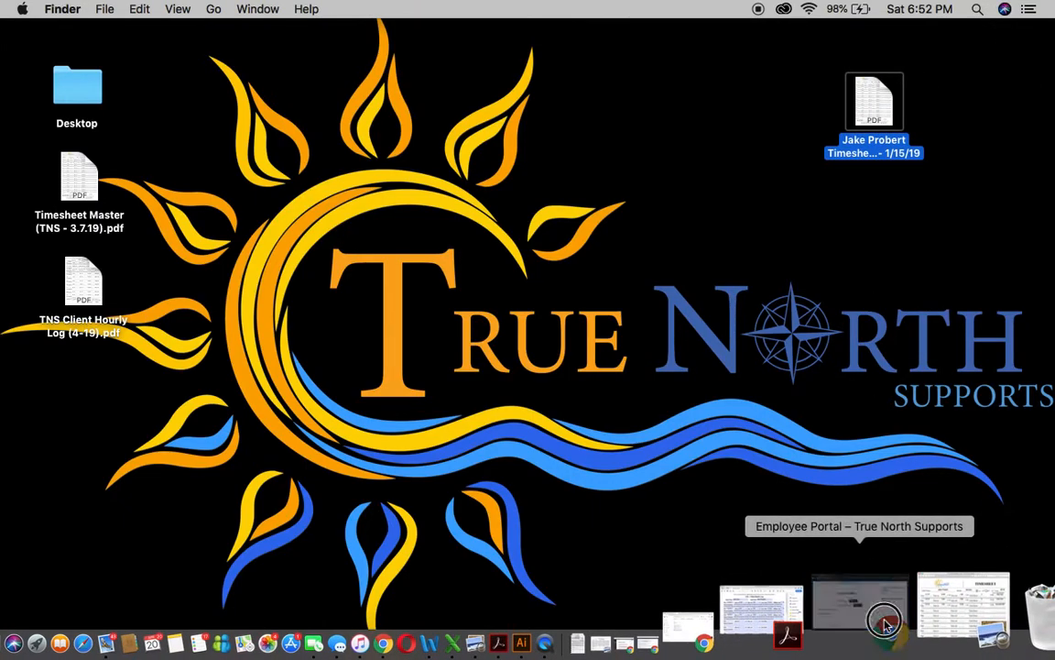
pyautogui.click(883, 616)
# - Load gmail.com in a new tab, minimize Chrome, and select the exported timesheet PDF on the desktop
pyautogui.click(282, 43)
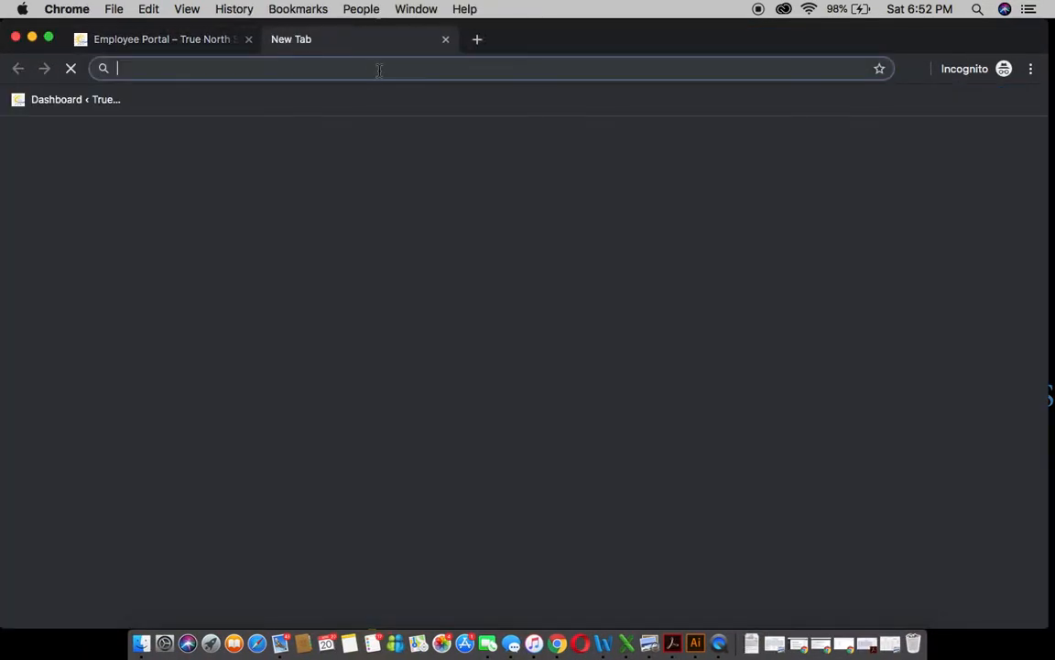
pyautogui.write('gmail.com')
pyautogui.press('Return')
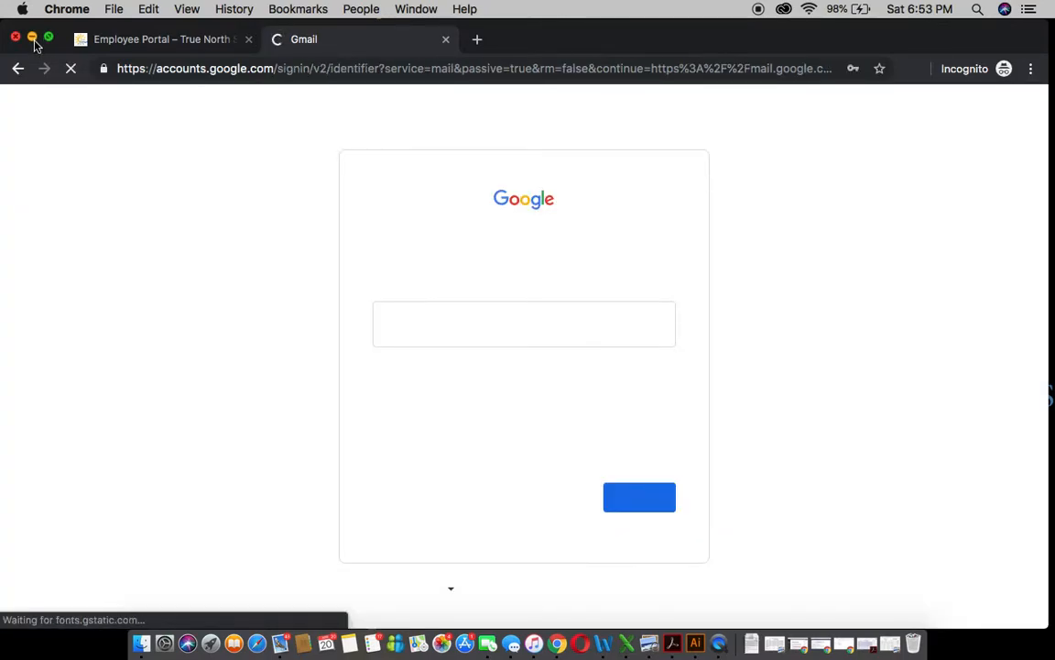
pyautogui.click(32, 38)
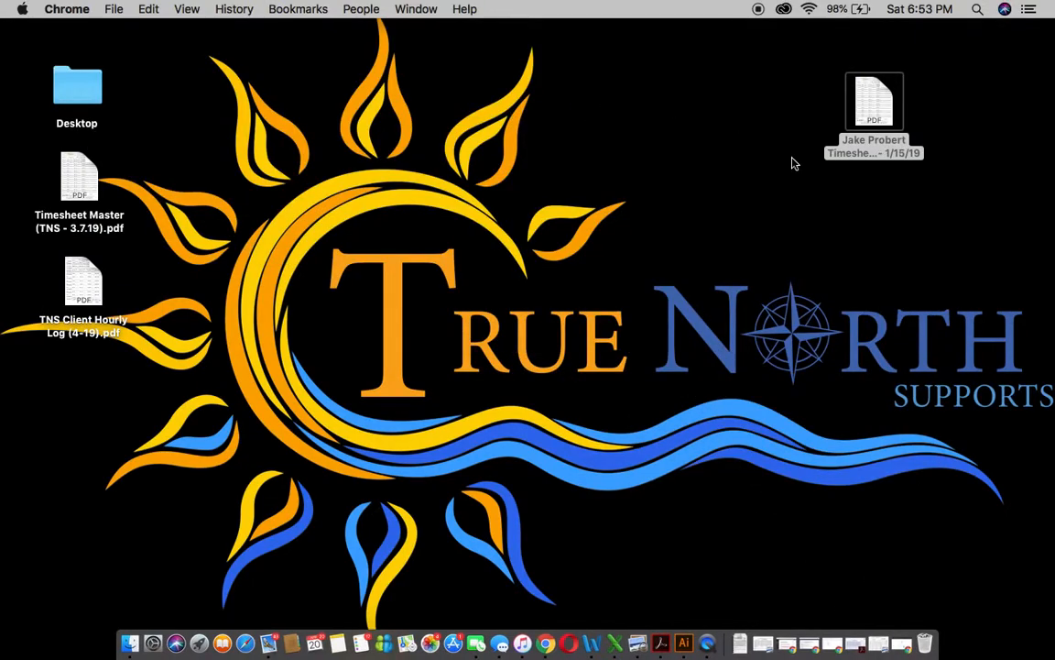
pyautogui.click(870, 96)
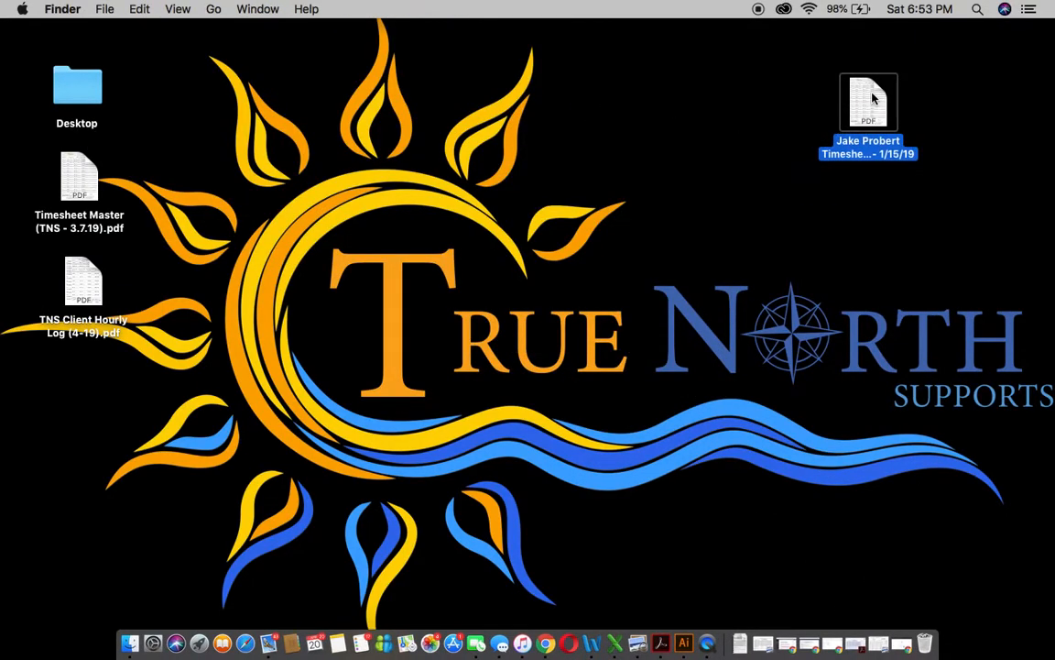